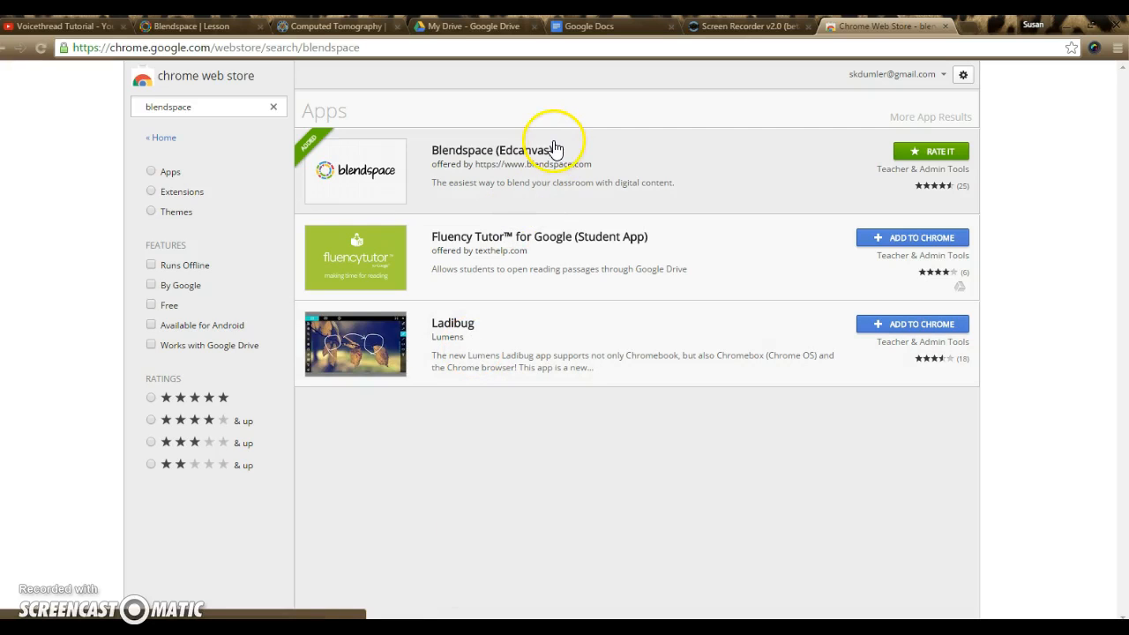
# - Switch to the open Blendspace lesson, preview the Square, Grid, Bar and Trio templates, and reapply Mosaic
pyautogui.click(181, 28)
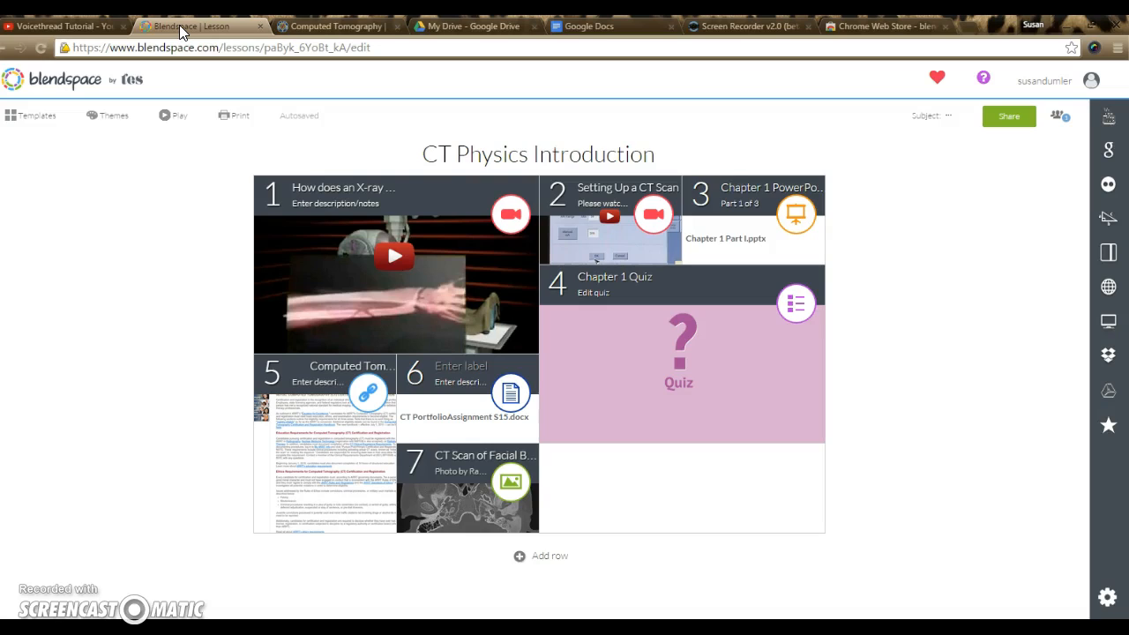
pyautogui.click(46, 116)
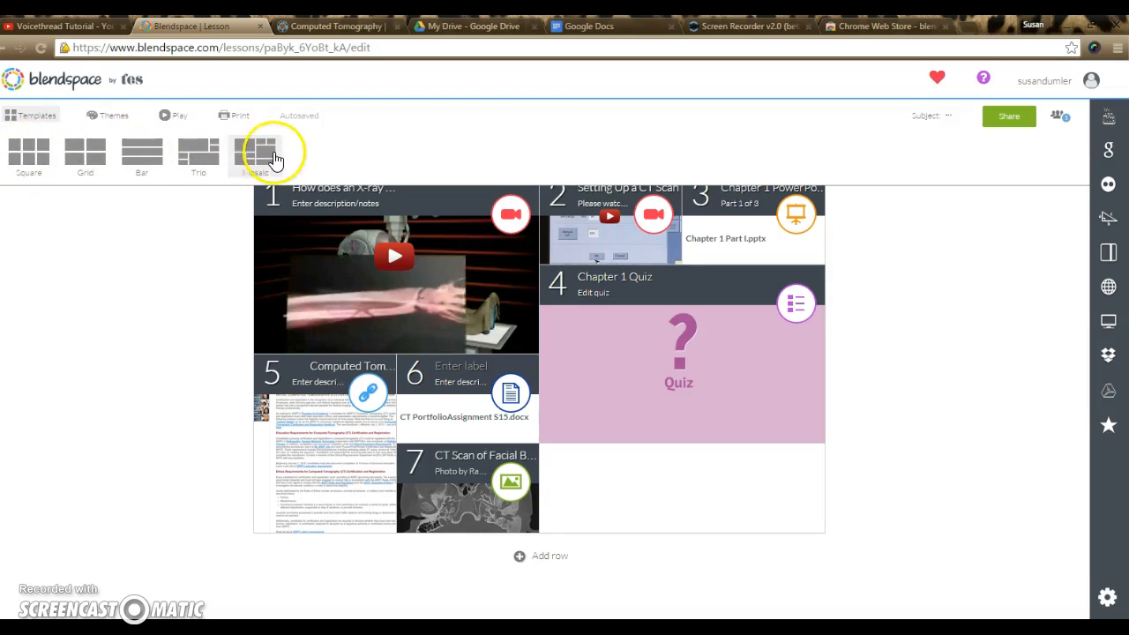
pyautogui.click(29, 153)
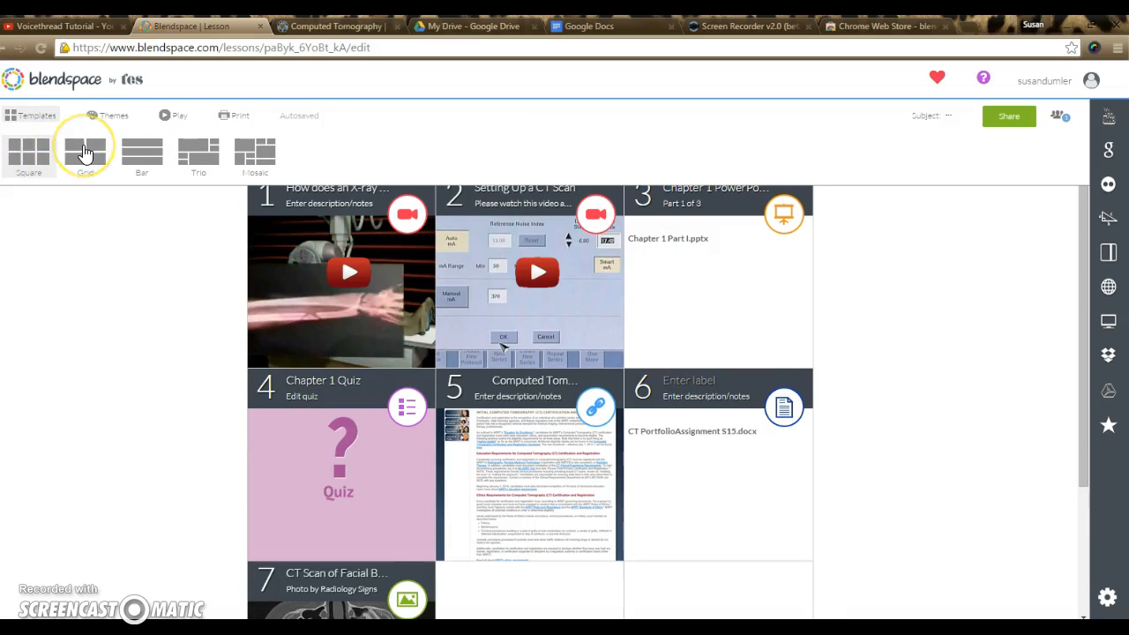
pyautogui.click(85, 152)
pyautogui.click(138, 154)
pyautogui.click(198, 153)
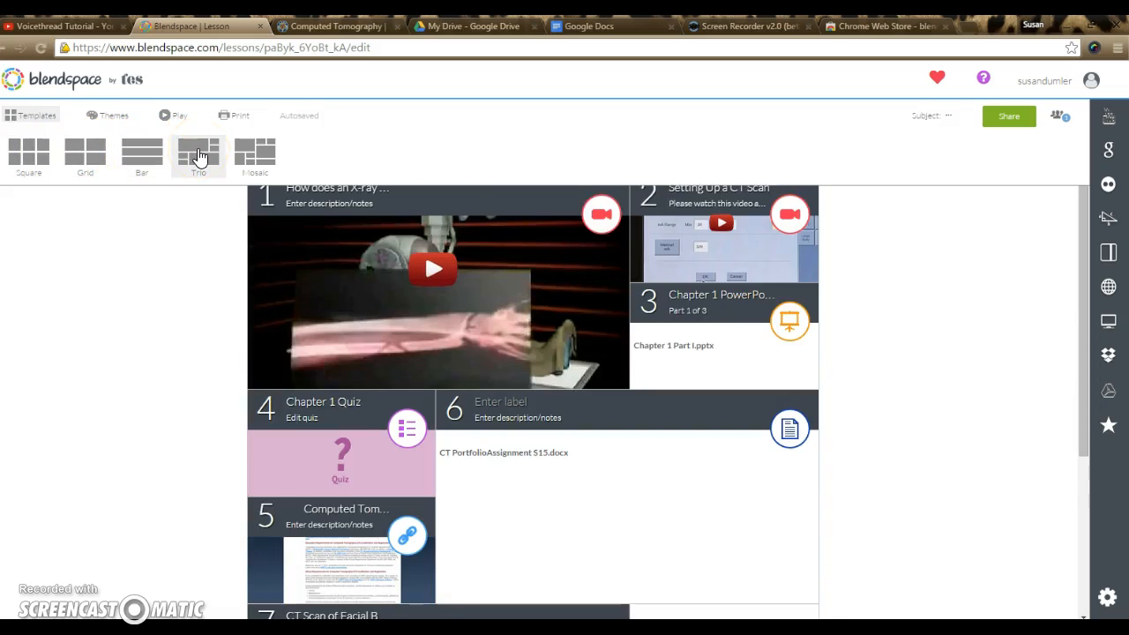
pyautogui.click(264, 160)
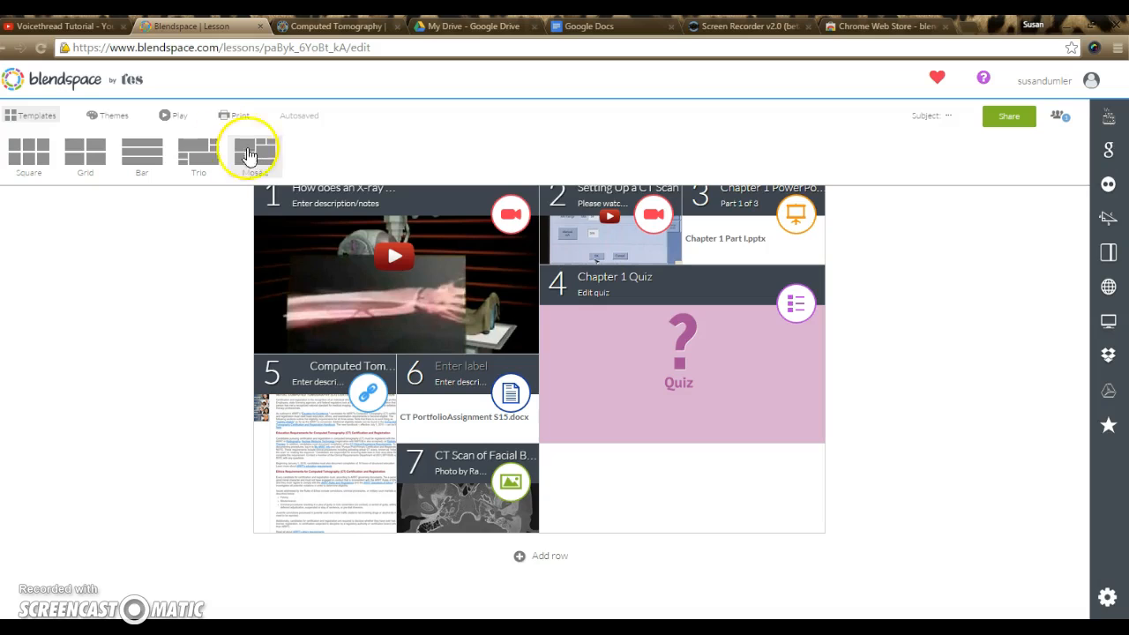
# - Look at the lesson's theme choices, play the lesson from its first resource, and return to editing
pyautogui.click(106, 125)
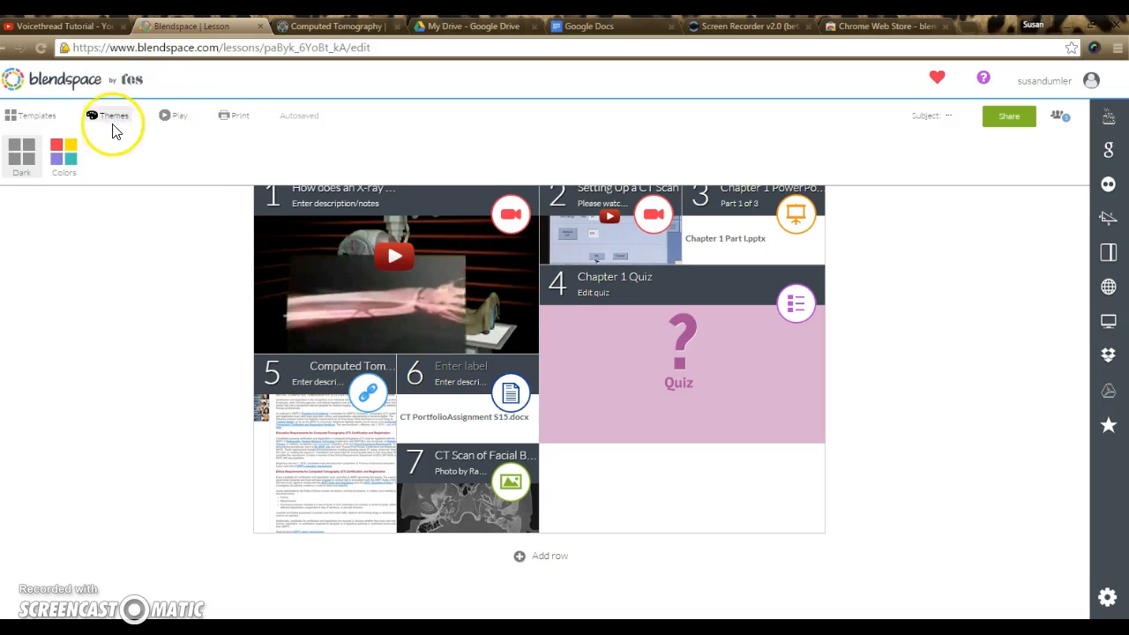
pyautogui.click(170, 118)
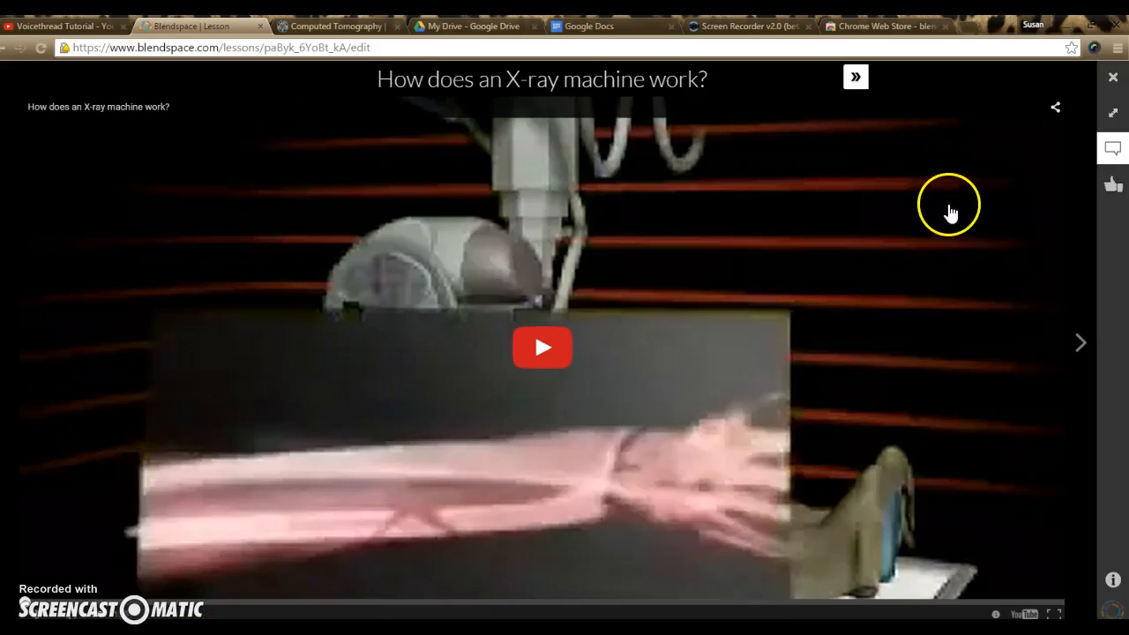
pyautogui.click(1113, 79)
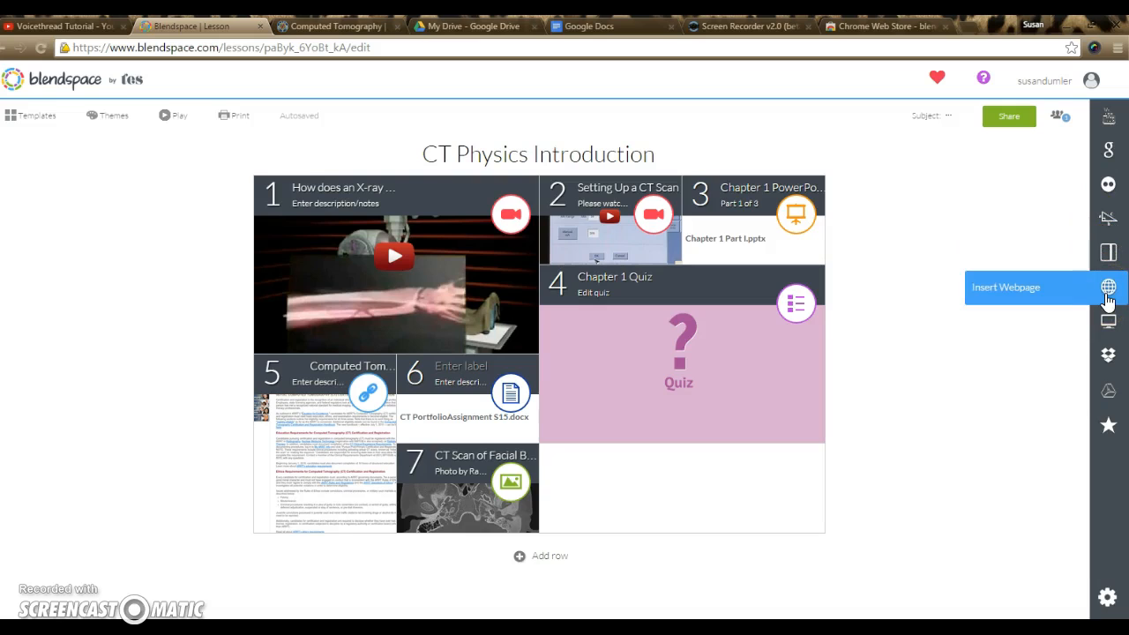
# - Use the built-in YouTube search to look up "basic x-ray principles", browse the video results, and close the search
pyautogui.click(1110, 119)
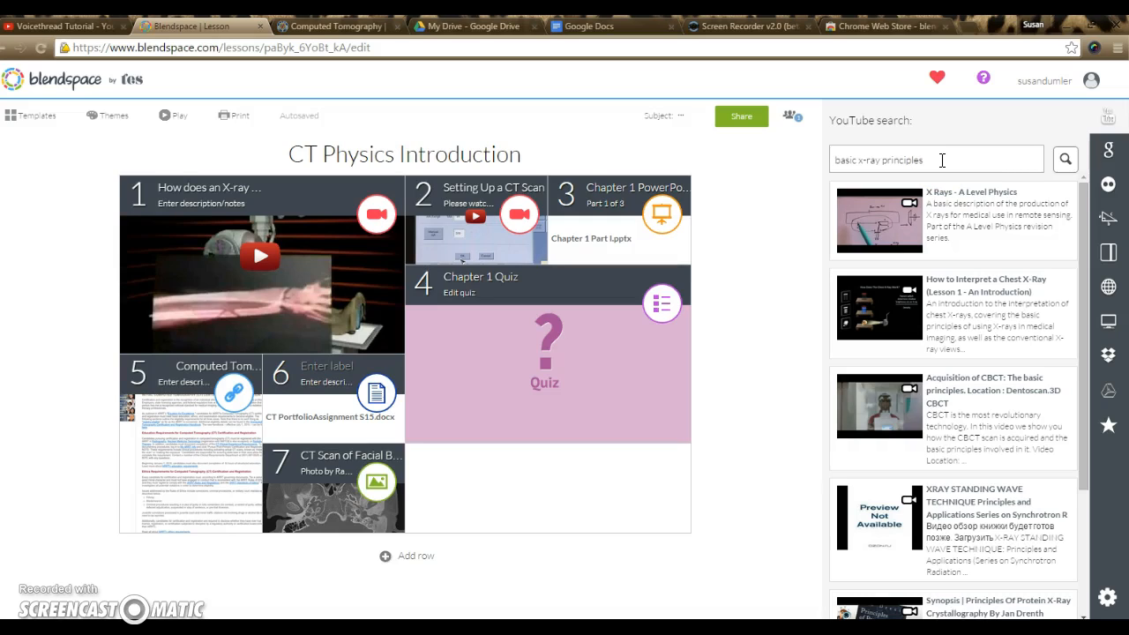
pyautogui.click(942, 160)
pyautogui.press('BackSpace')
pyautogui.press('BackSpace')
pyautogui.press('BackSpace')
pyautogui.press('BackSpace')
pyautogui.press('BackSpace')
pyautogui.press('BackSpace')
pyautogui.press('BackSpace')
pyautogui.press('BackSpace')
pyautogui.press('BackSpace')
pyautogui.press('BackSpace')
pyautogui.press('BackSpace')
pyautogui.press('BackSpace')
pyautogui.press('BackSpace')
pyautogui.press('BackSpace')
pyautogui.press('BackSpace')
pyautogui.press('BackSpace')
pyautogui.press('BackSpace')
pyautogui.press('BackSpace')
pyautogui.press('BackSpace')
pyautogui.press('BackSpace')
pyautogui.press('BackSpace')
pyautogui.press('BackSpace')
pyautogui.write('basic ')
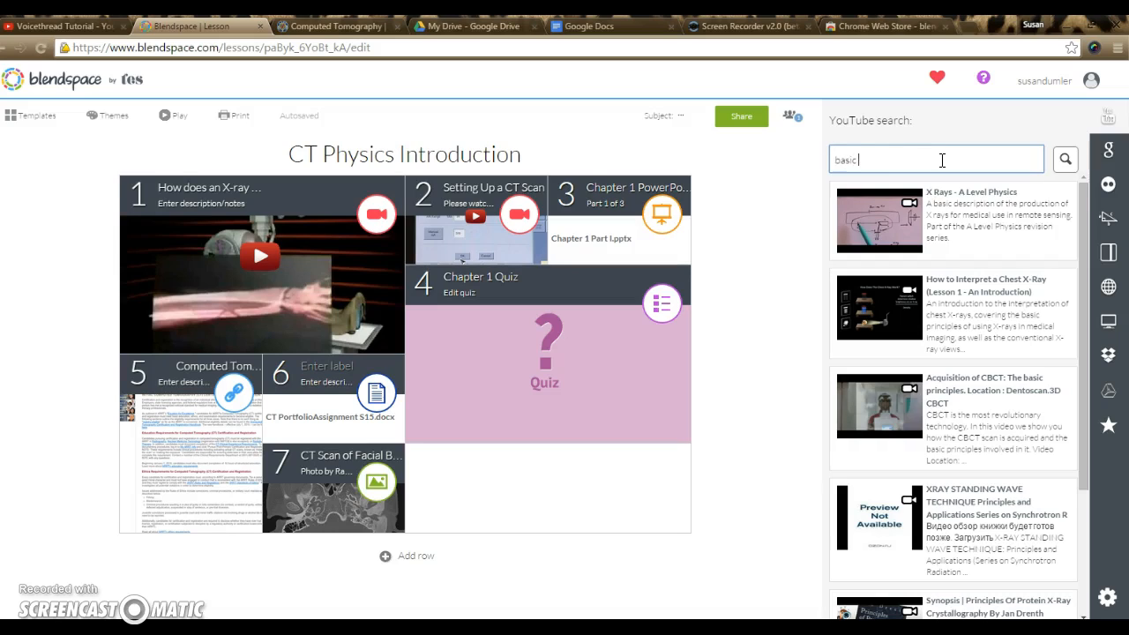
pyautogui.write('x-ray principles')
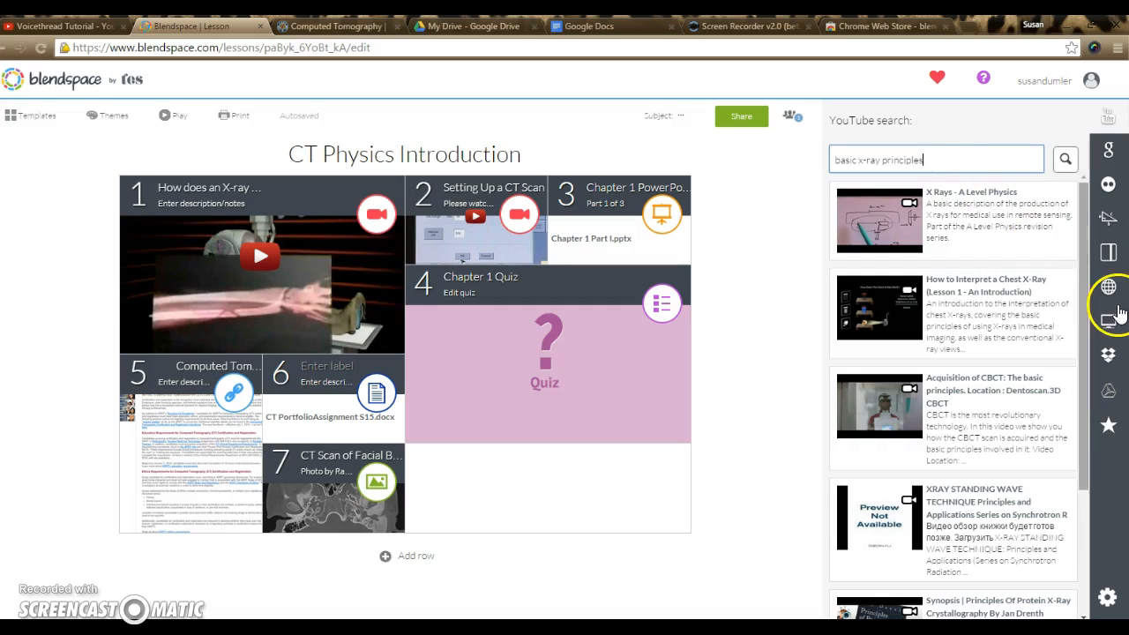
pyautogui.moveTo(1085, 304); pyautogui.dragTo(1096, 439)
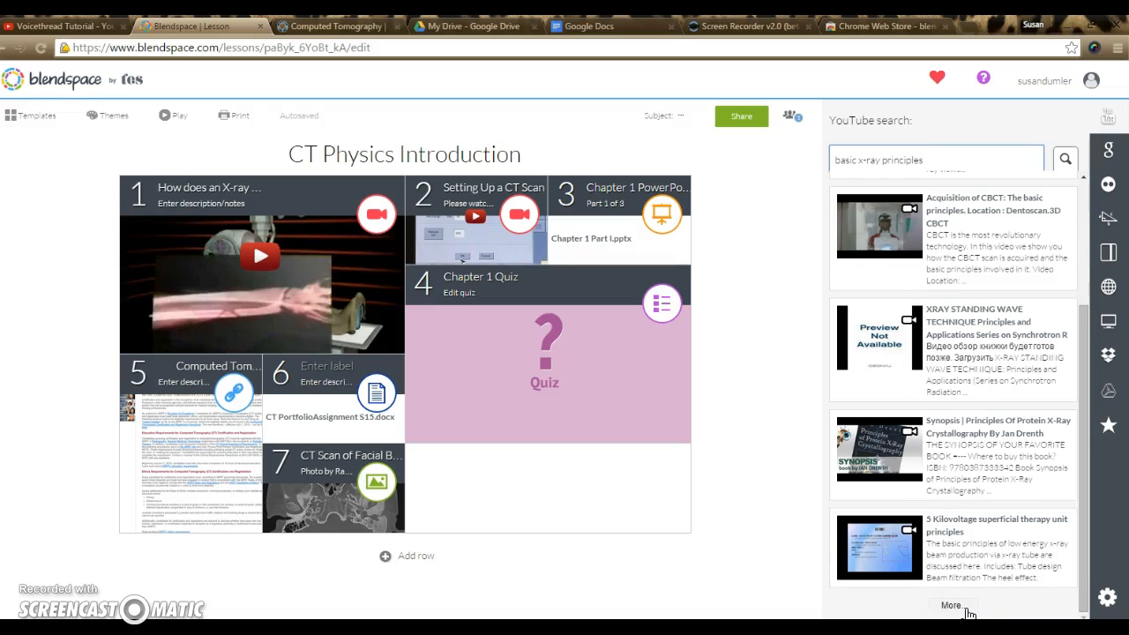
pyautogui.click(1108, 123)
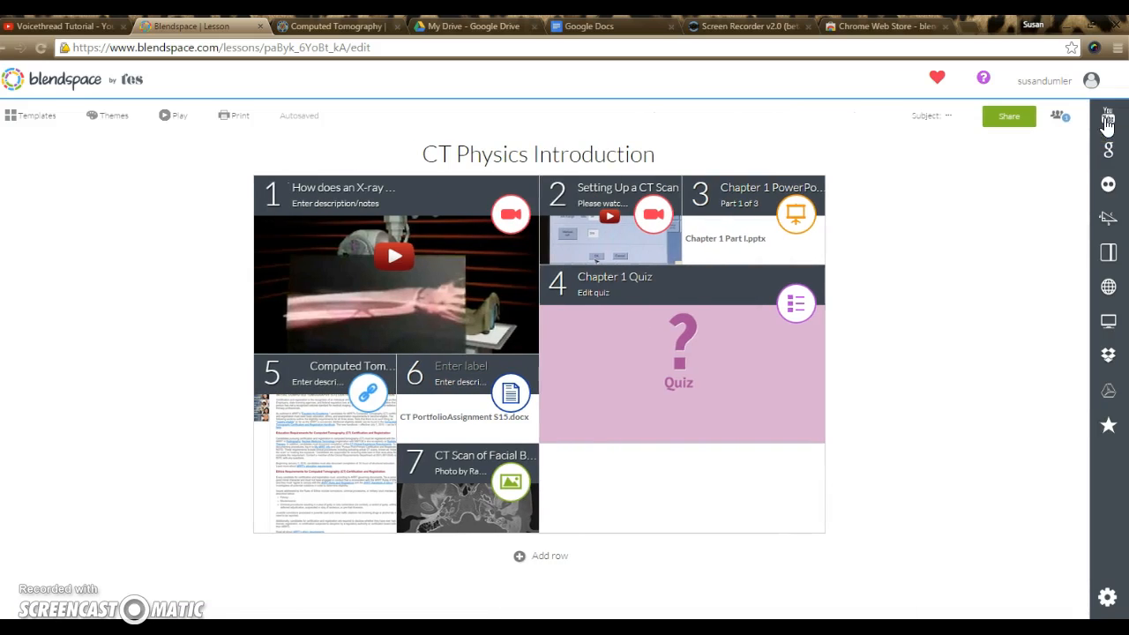
pyautogui.click(1108, 149)
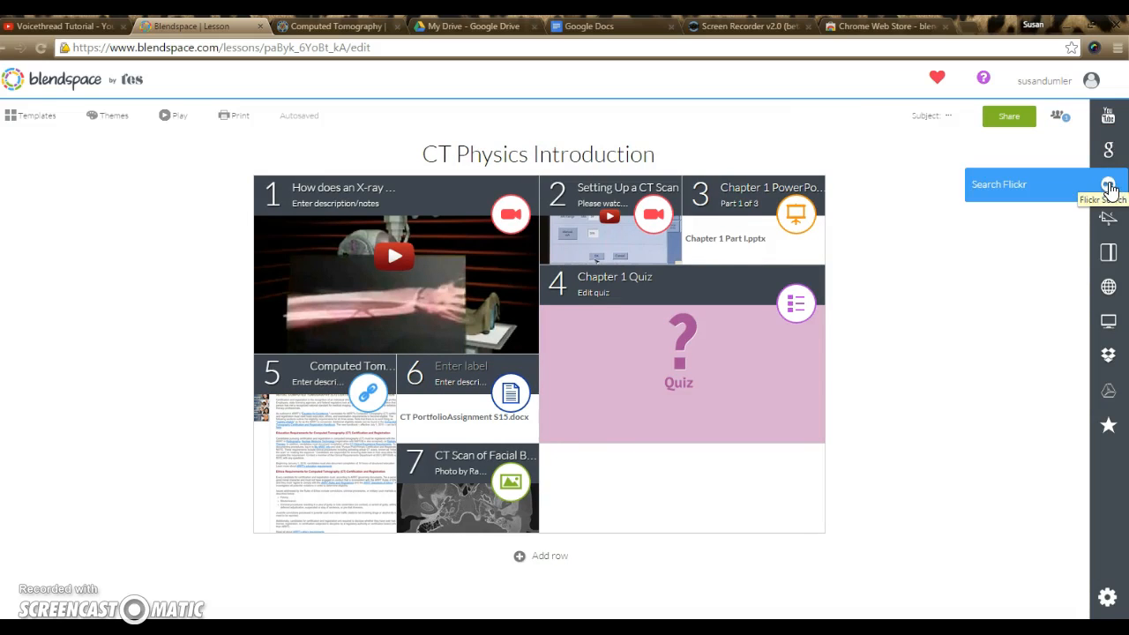
pyautogui.click(1110, 215)
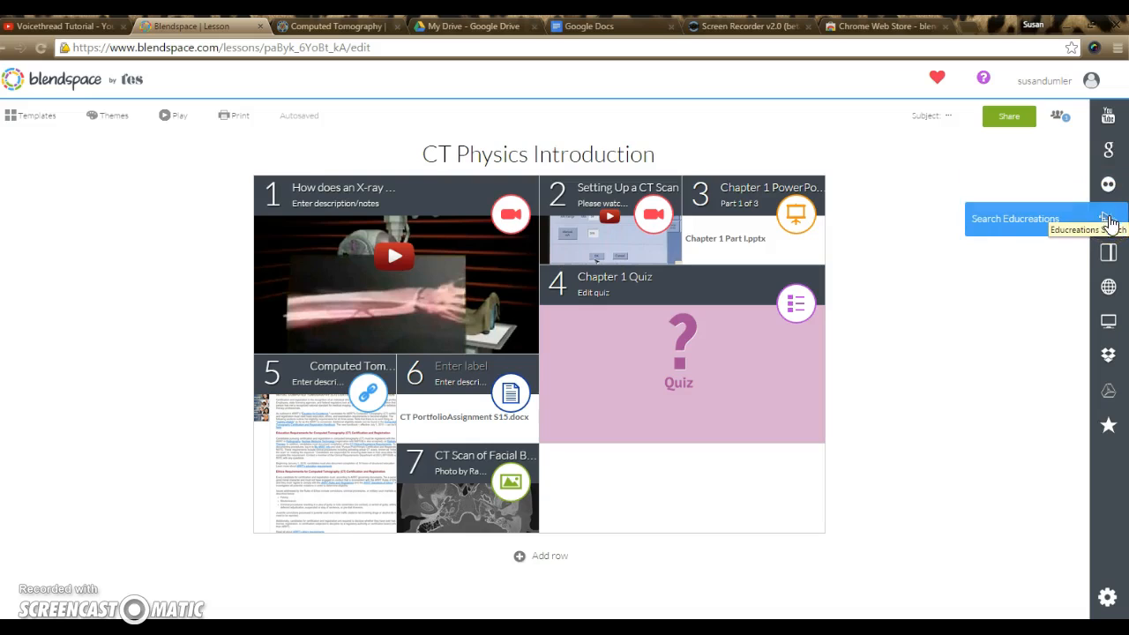
pyautogui.click(1109, 252)
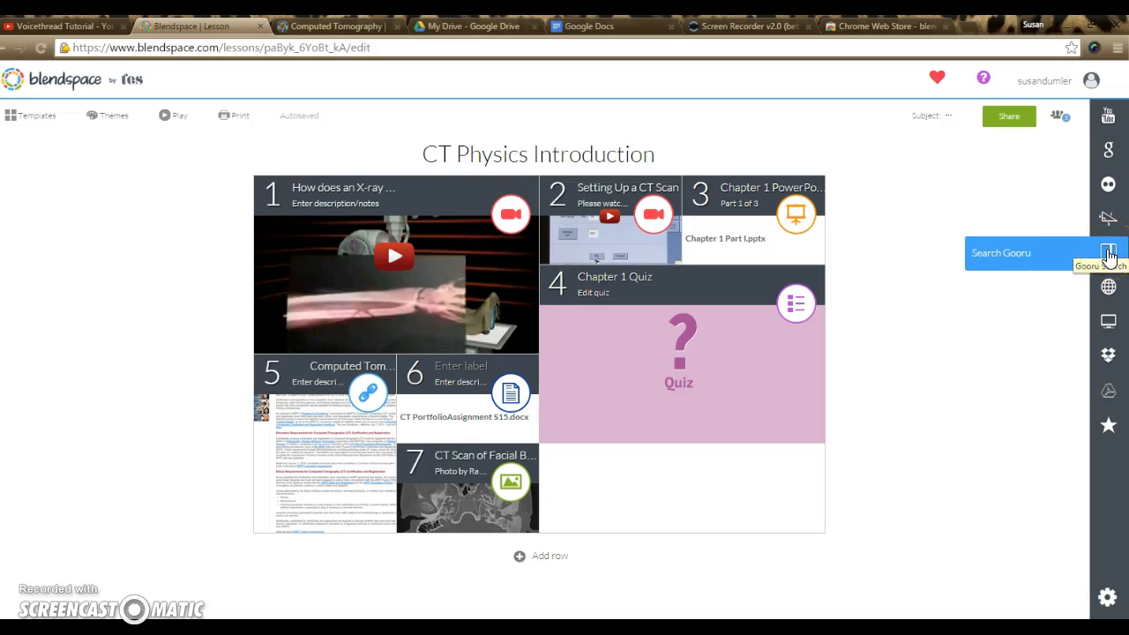
pyautogui.click(1104, 286)
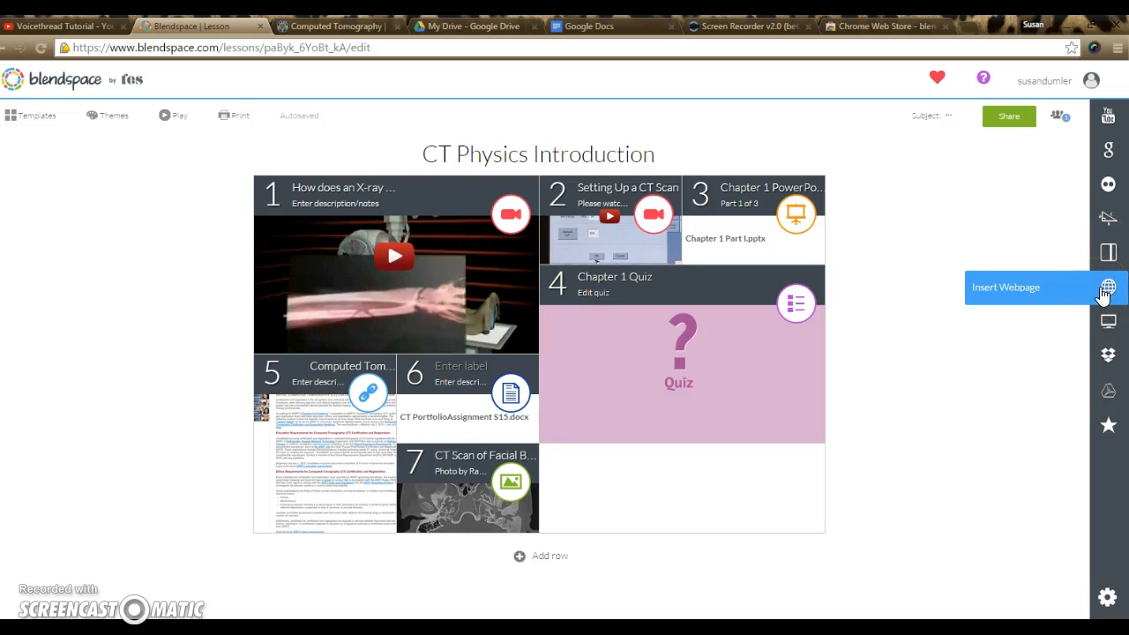
pyautogui.click(1109, 321)
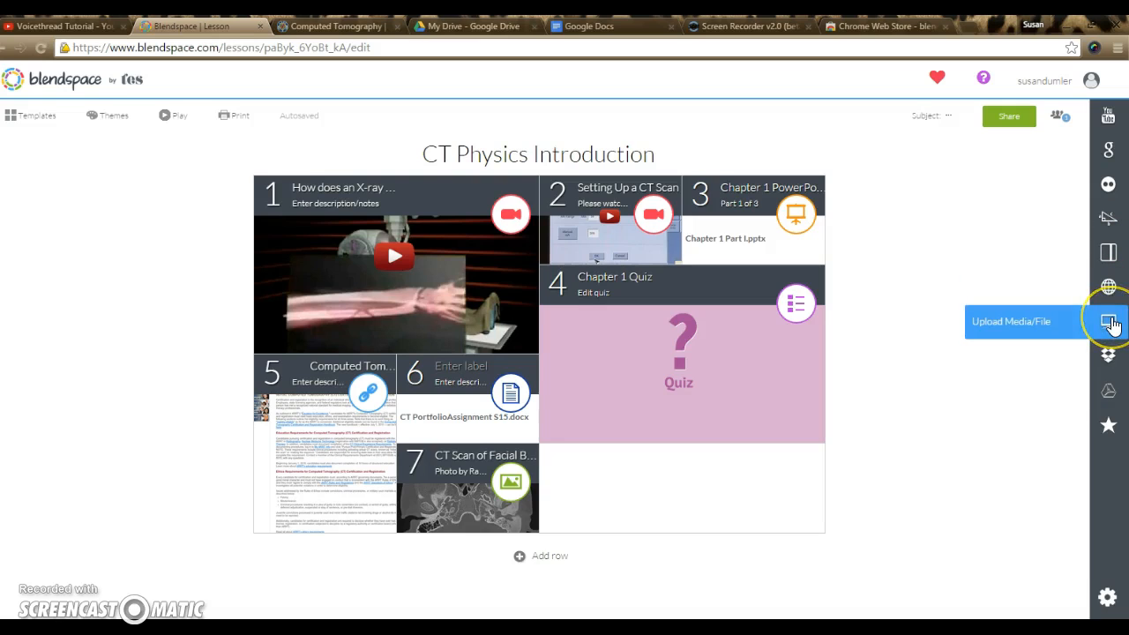
pyautogui.click(1108, 322)
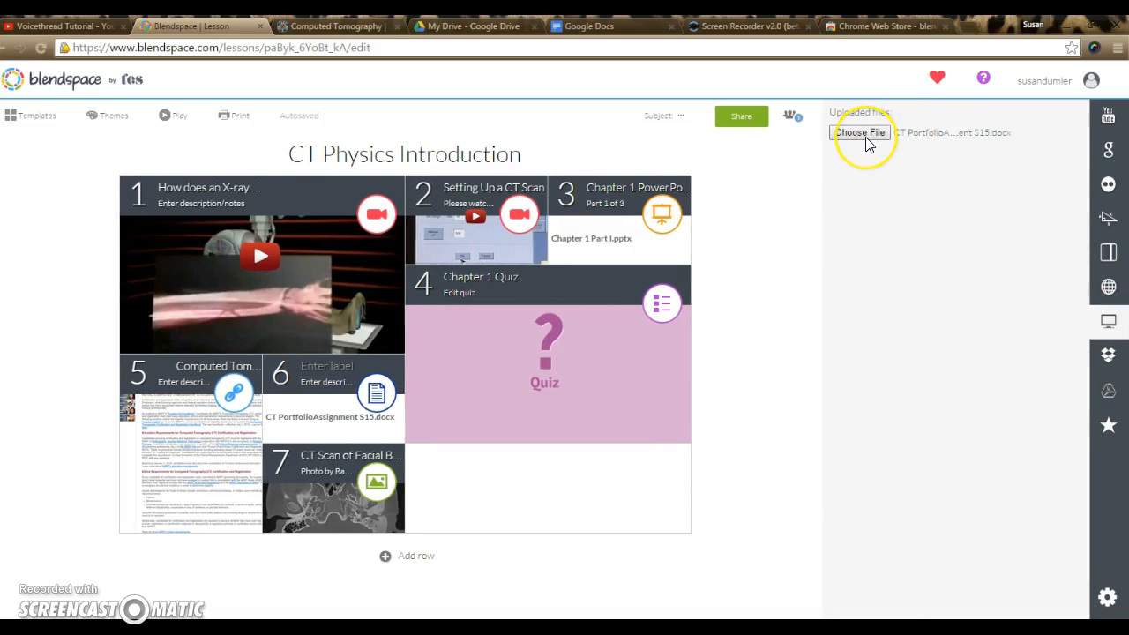
pyautogui.click(869, 140)
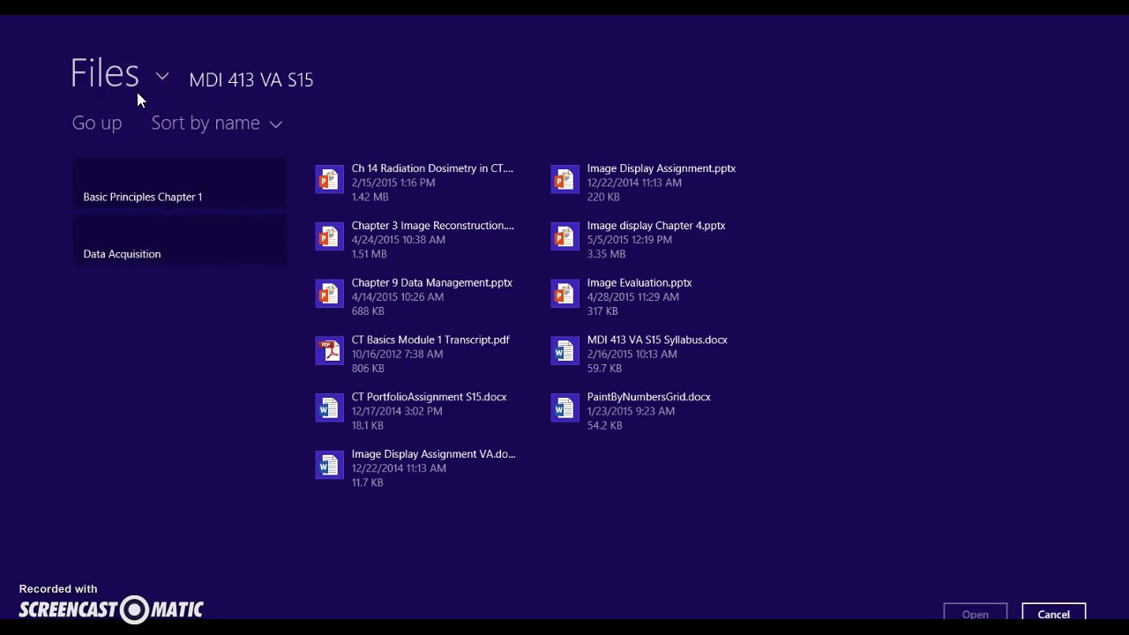
pyautogui.click(1049, 613)
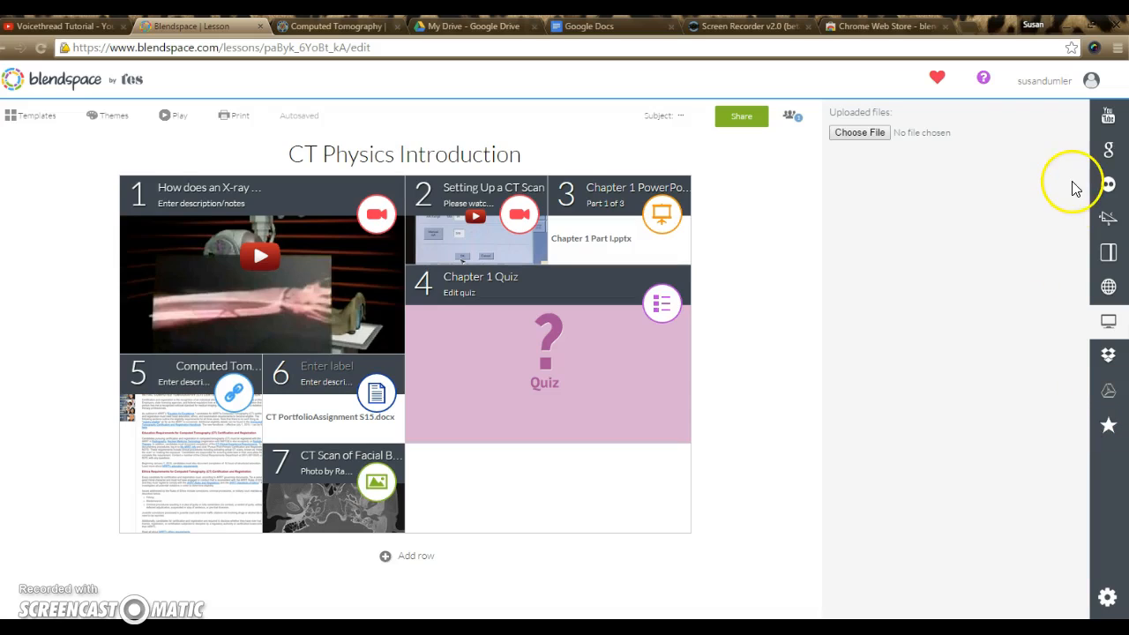
pyautogui.click(1107, 332)
# - Upload CT PortfolioAssignment S15.docx from the MDI 413 VA S15 folder as a lesson resource and close the uploader
pyautogui.click(1107, 332)
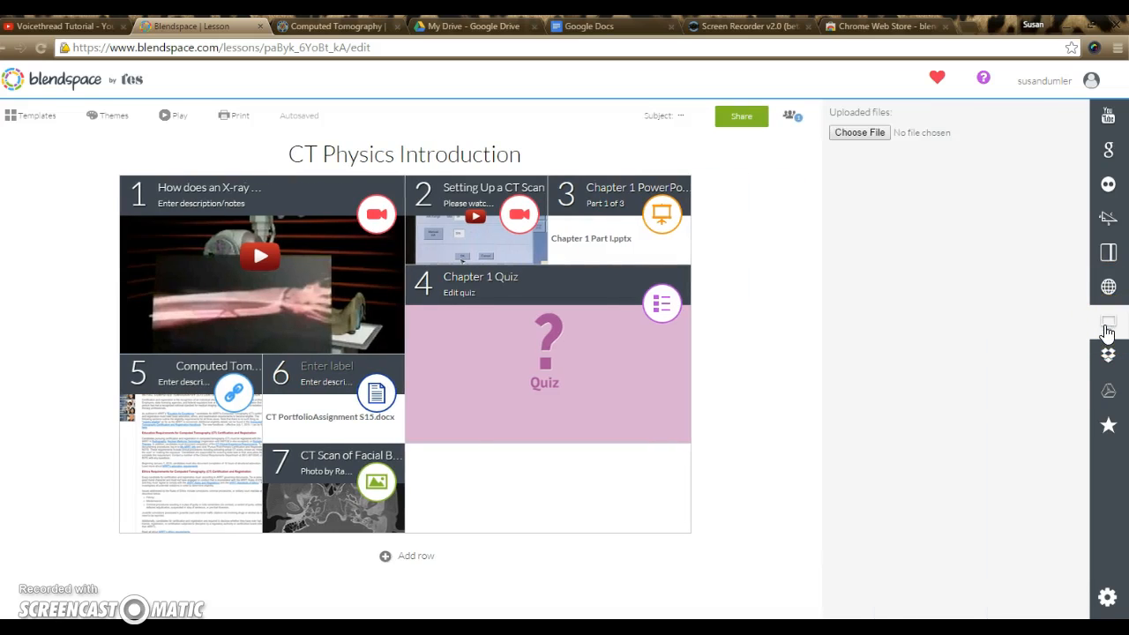
pyautogui.click(869, 134)
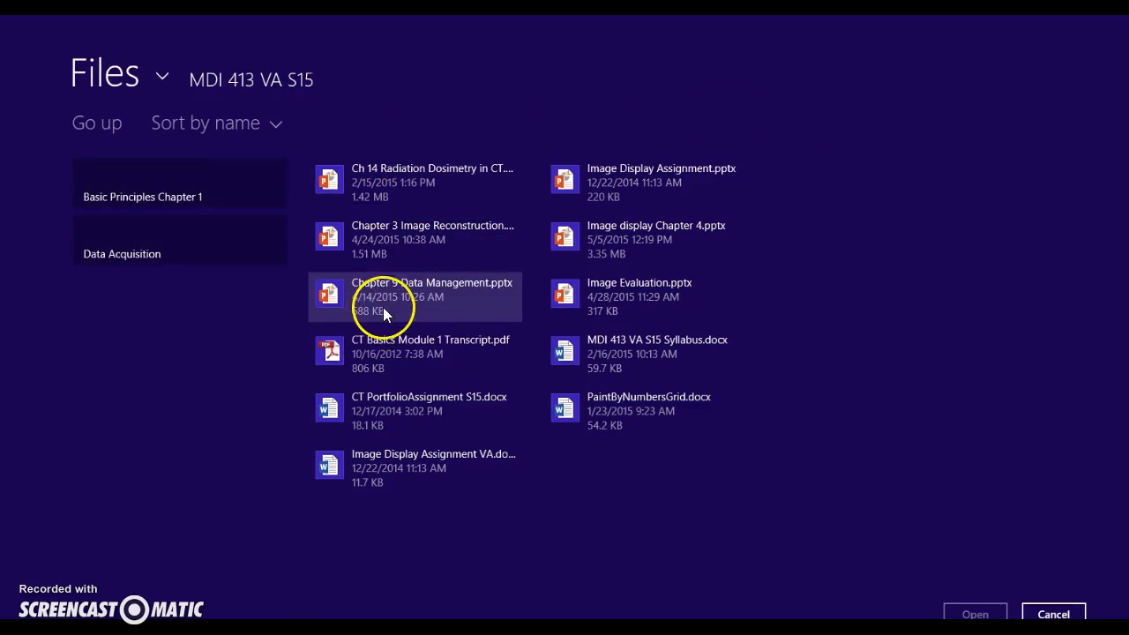
pyautogui.click(395, 405)
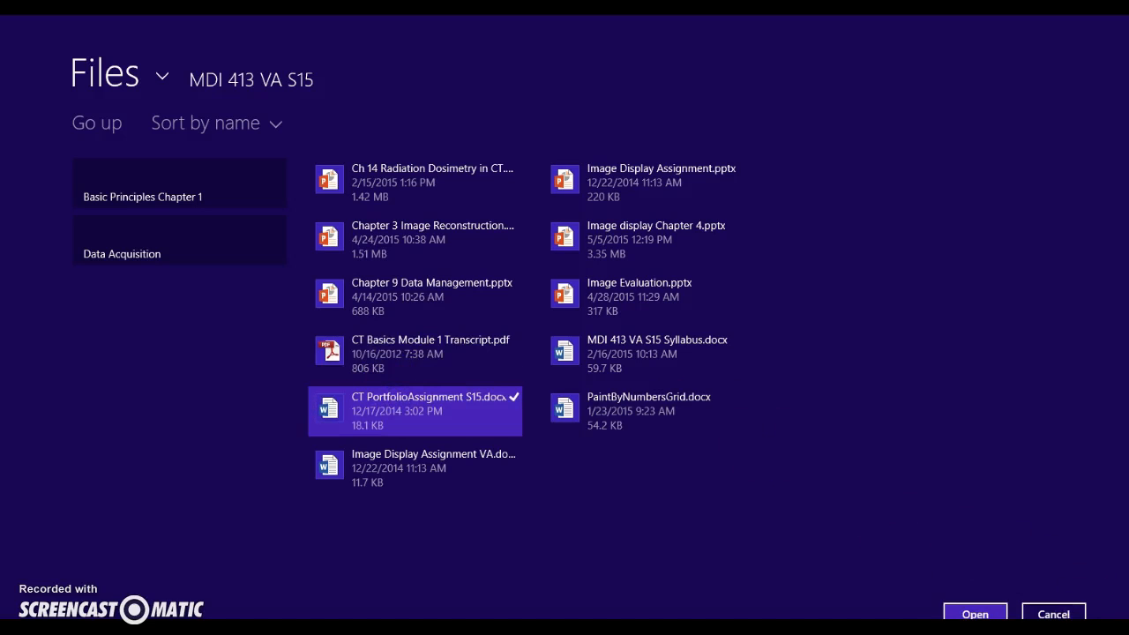
pyautogui.click(977, 614)
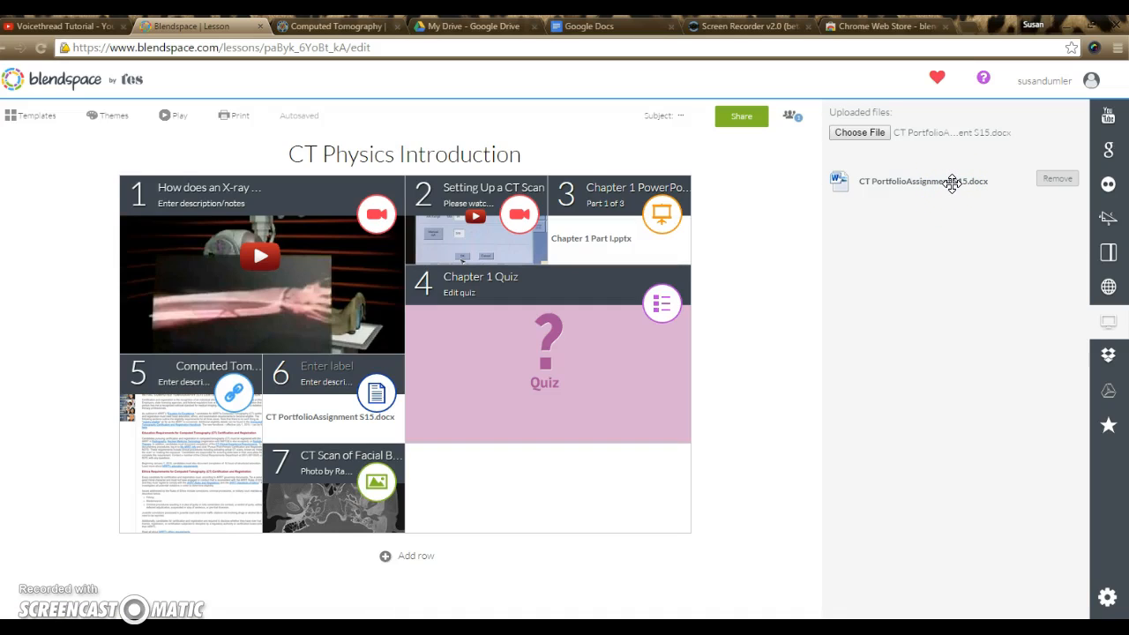
pyautogui.moveTo(952, 182)
pyautogui.mouseDown()
pyautogui.moveTo(728, 327)
pyautogui.moveTo(516, 524)
pyautogui.moveTo(524, 495)
pyautogui.moveTo(970, 156)
pyautogui.moveTo(932, 182)
pyautogui.moveTo(942, 185)
pyautogui.mouseUp()
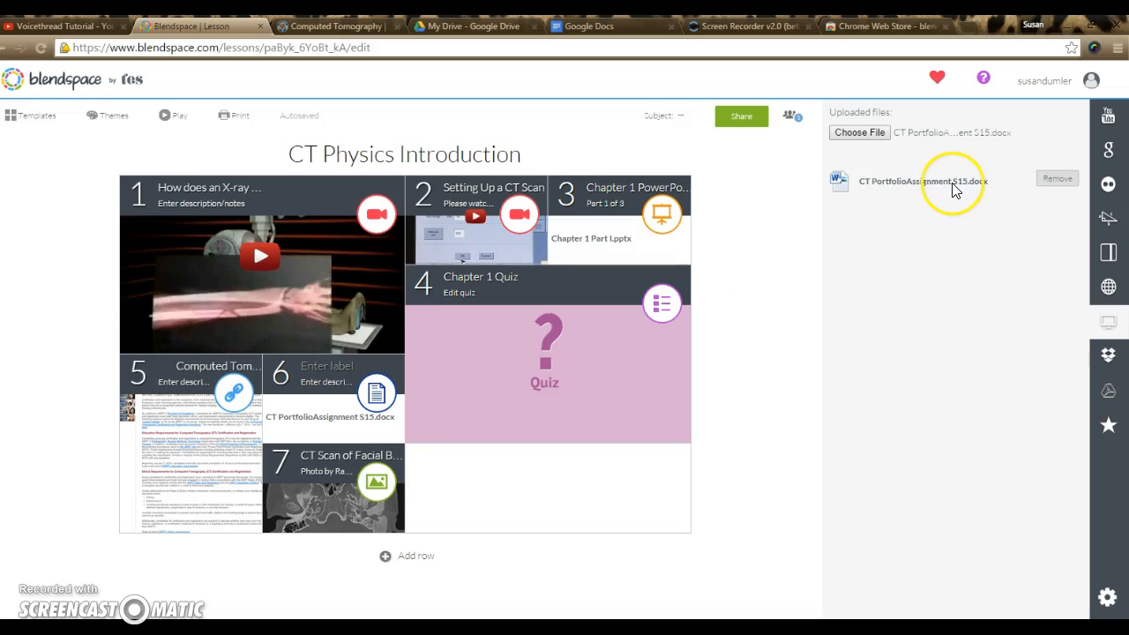
pyautogui.click(1110, 326)
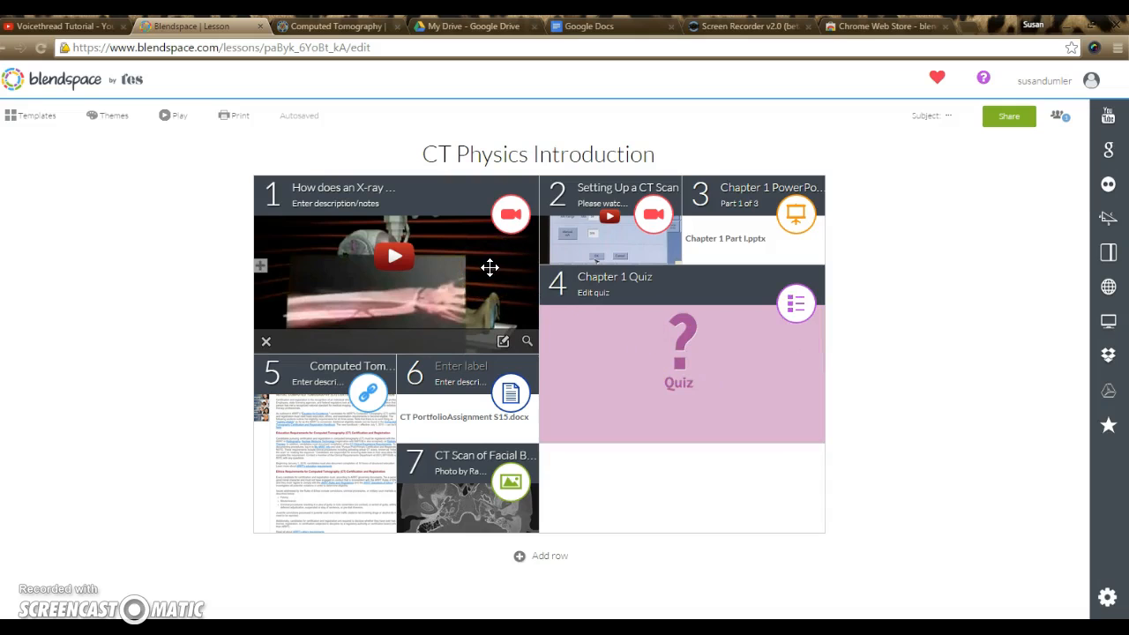
# - Swap the "Setting Up a CT Scan" and X-ray machine videos between tiles 1 and 2, and restore their original order
pyautogui.moveTo(564, 237); pyautogui.dragTo(320, 239)
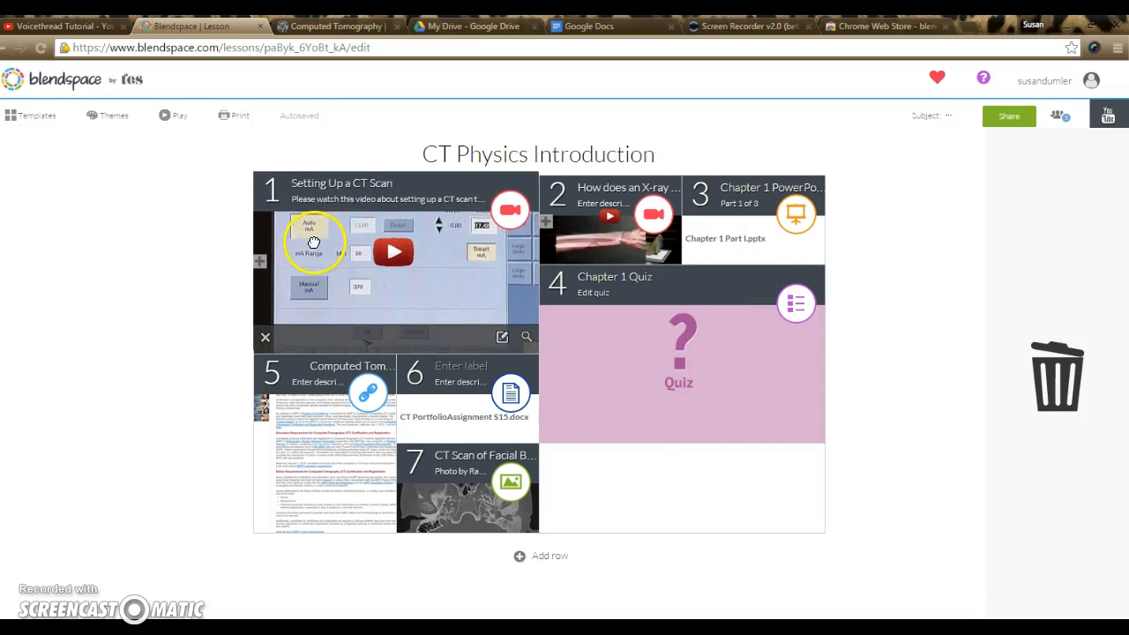
pyautogui.moveTo(554, 230); pyautogui.dragTo(308, 234)
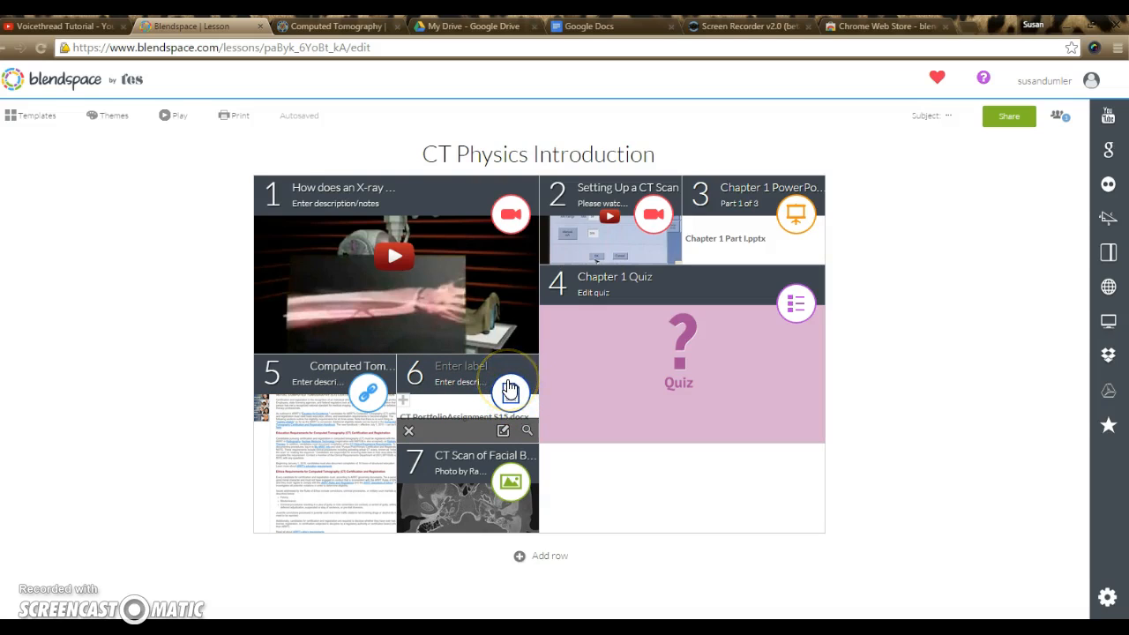
pyautogui.click(507, 484)
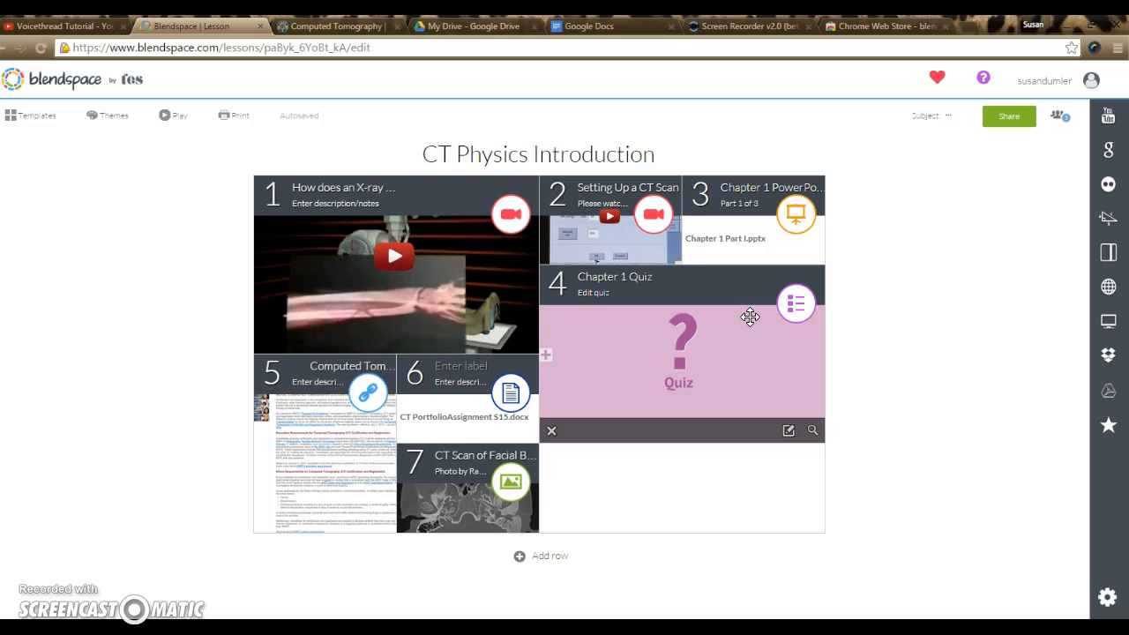
# - Add a blank quiz to the empty eighth tile, with a third answer field for its first question, and finish the quiz
pyautogui.moveTo(652, 489)
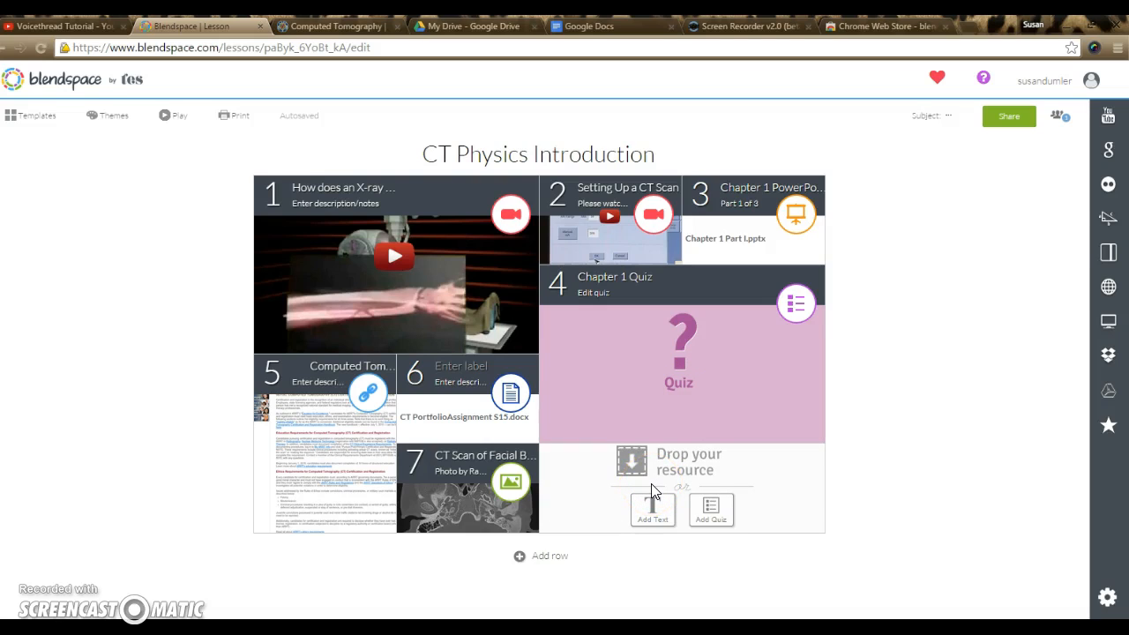
pyautogui.click(711, 516)
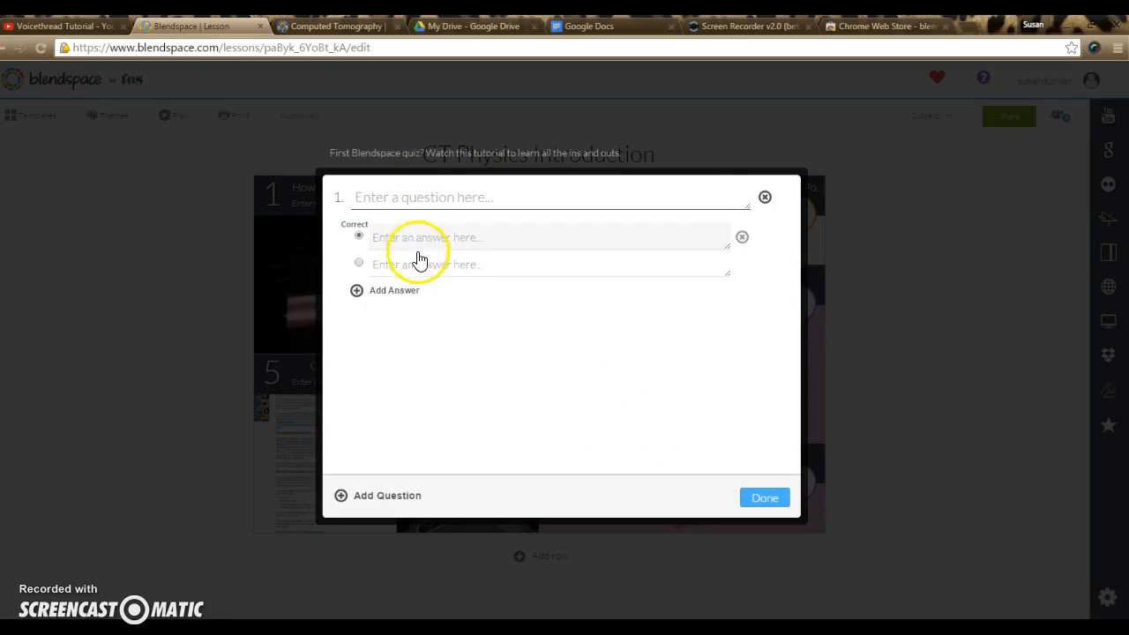
pyautogui.click(358, 293)
pyautogui.click(357, 324)
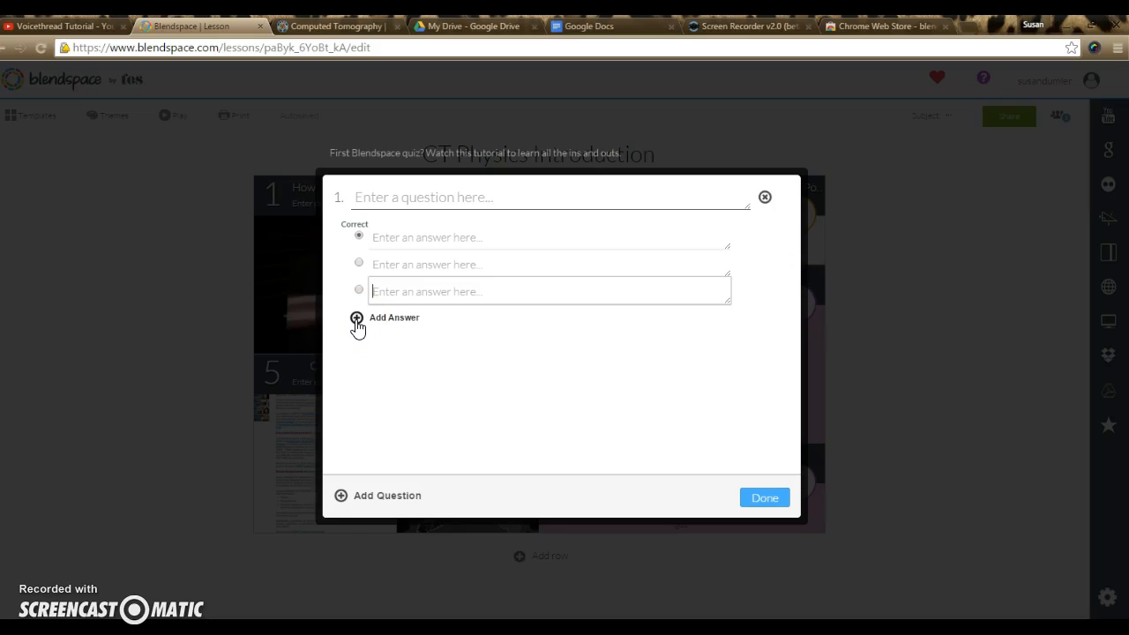
pyautogui.click(389, 499)
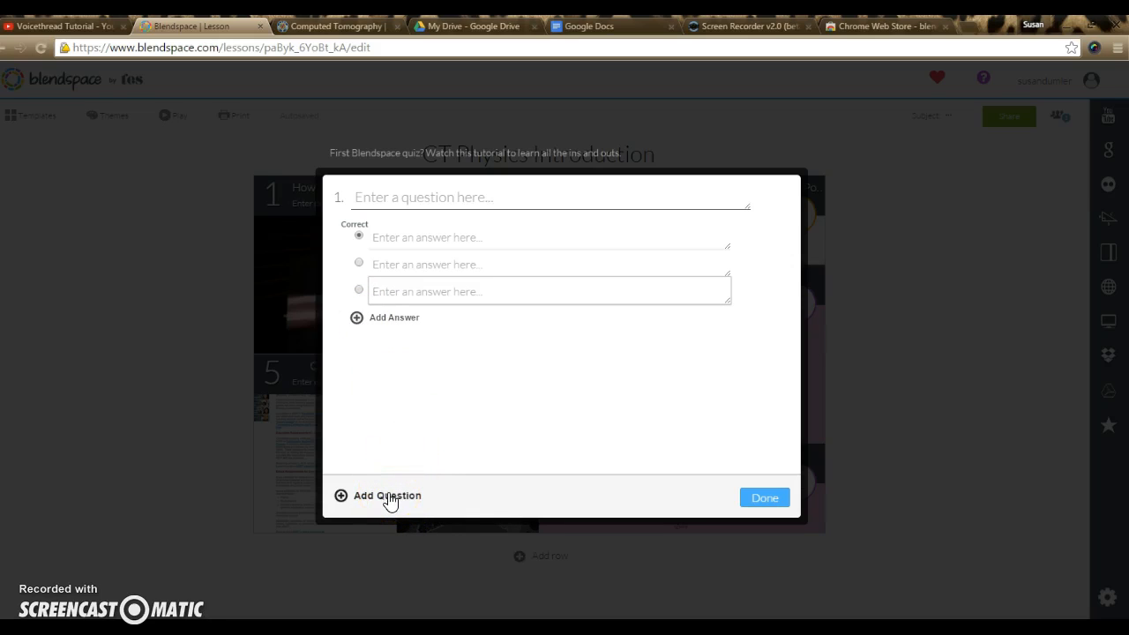
pyautogui.click(765, 500)
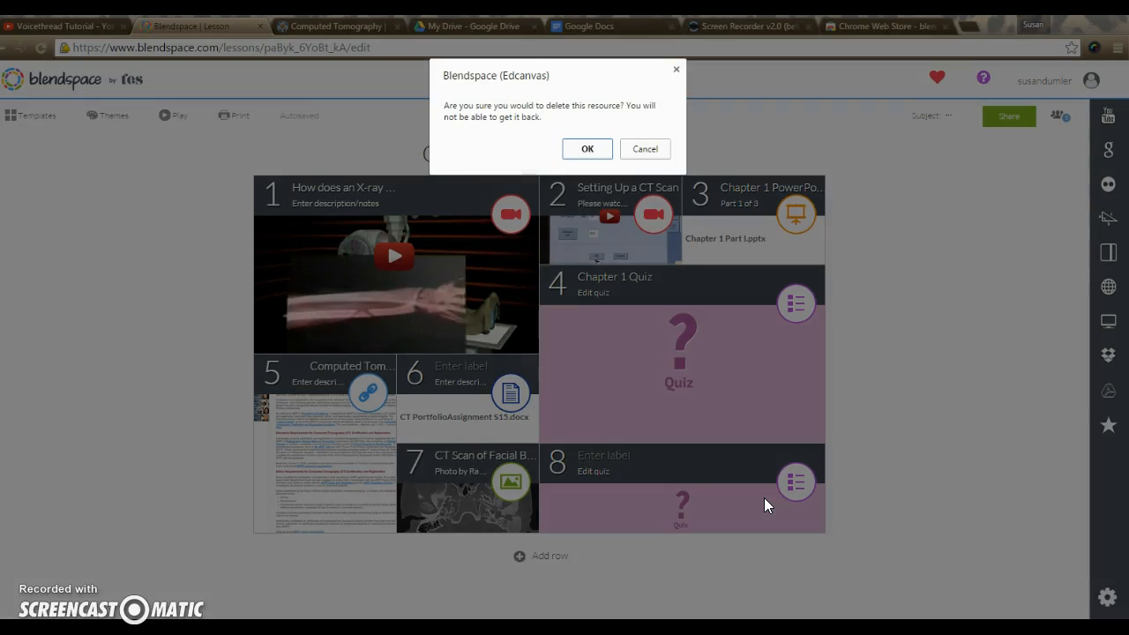
# - Permanently delete the blank, unlabelled quiz from the eighth tile of the CT Physics Introduction lesson
pyautogui.click(645, 149)
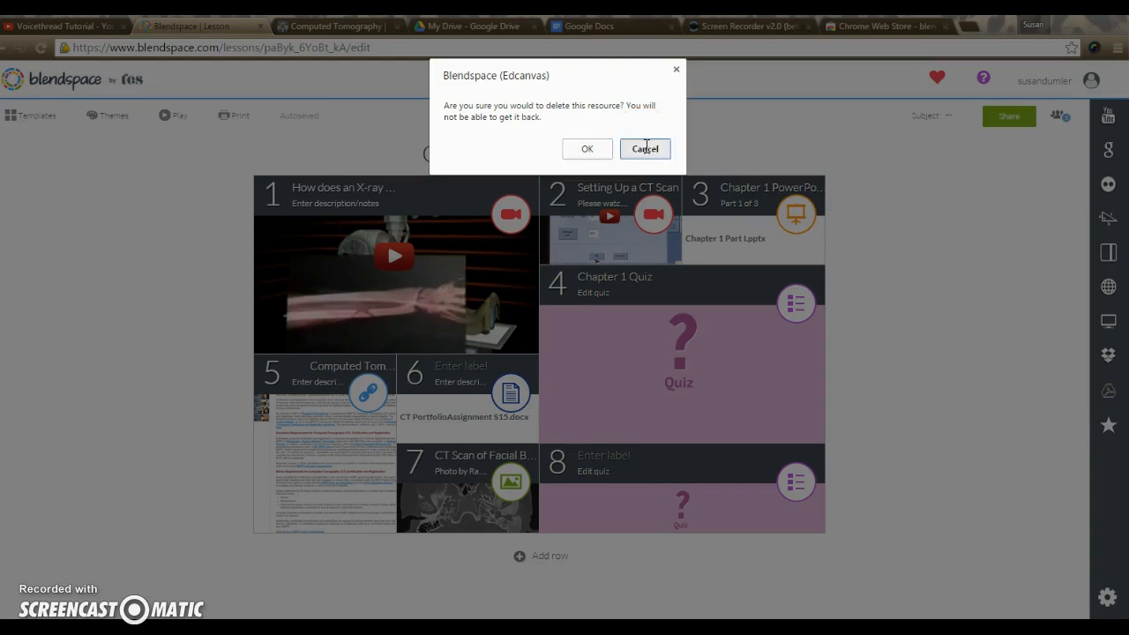
pyautogui.moveTo(569, 516)
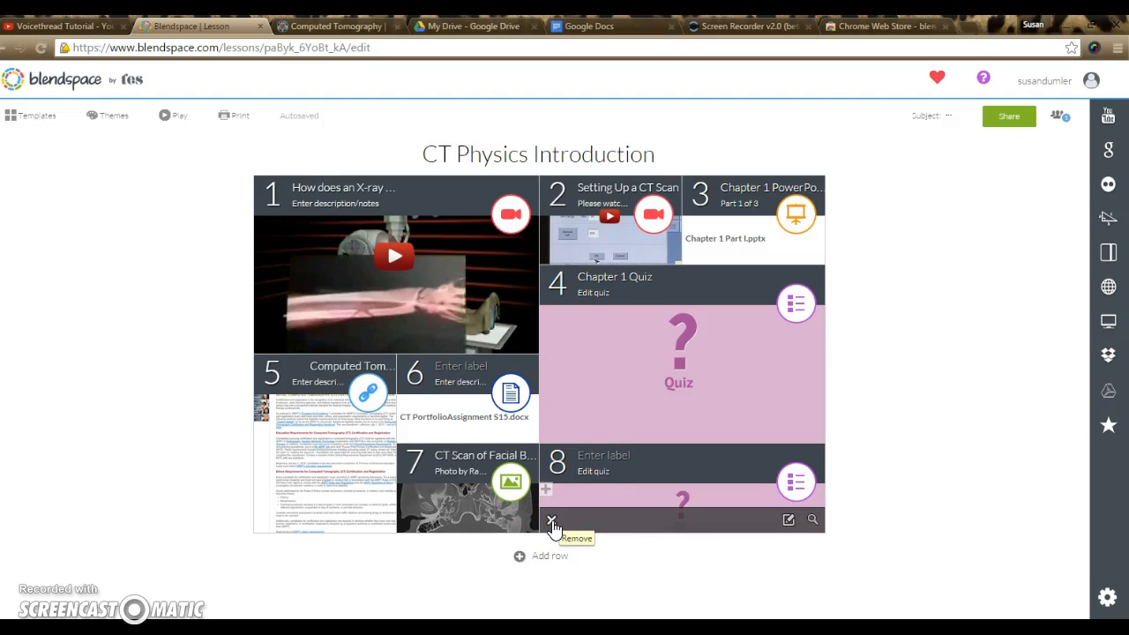
pyautogui.click(551, 521)
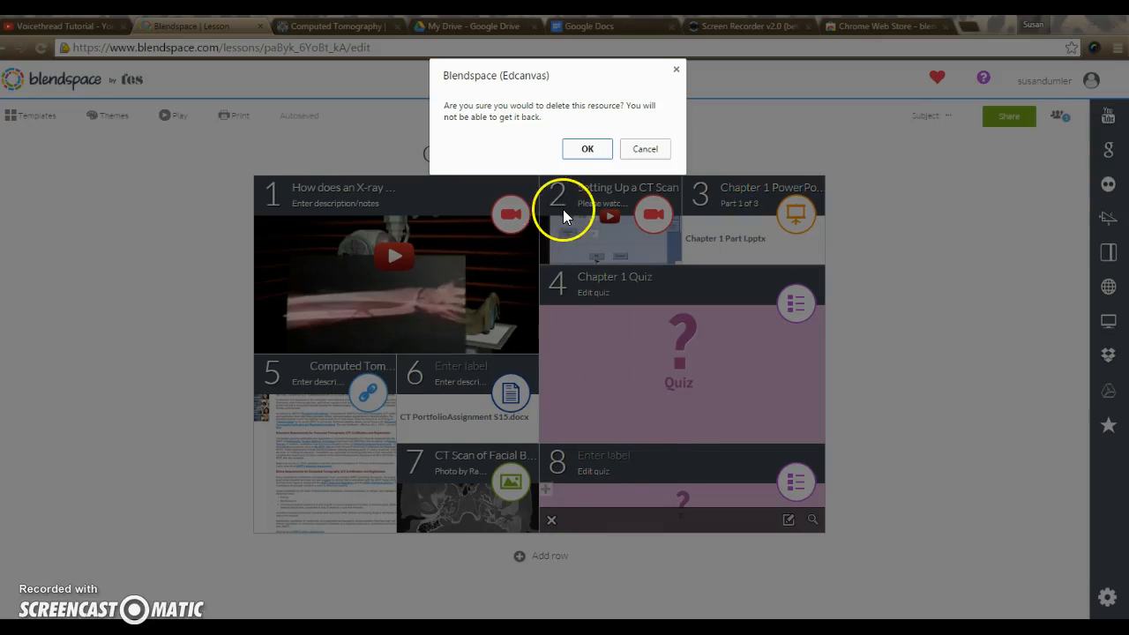
pyautogui.click(587, 149)
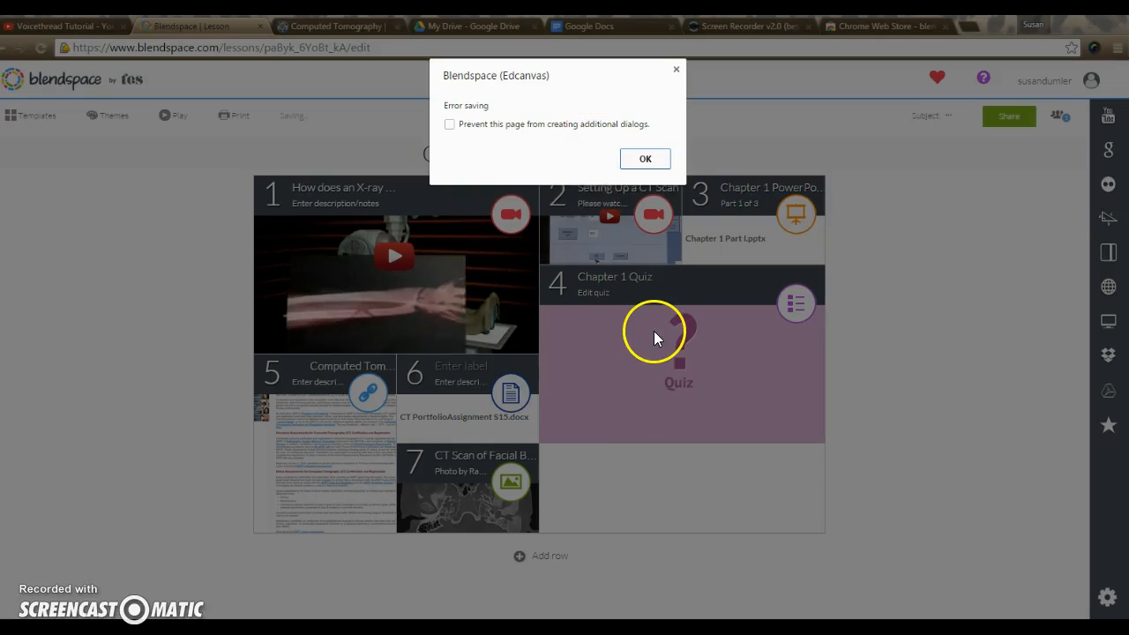
pyautogui.click(676, 70)
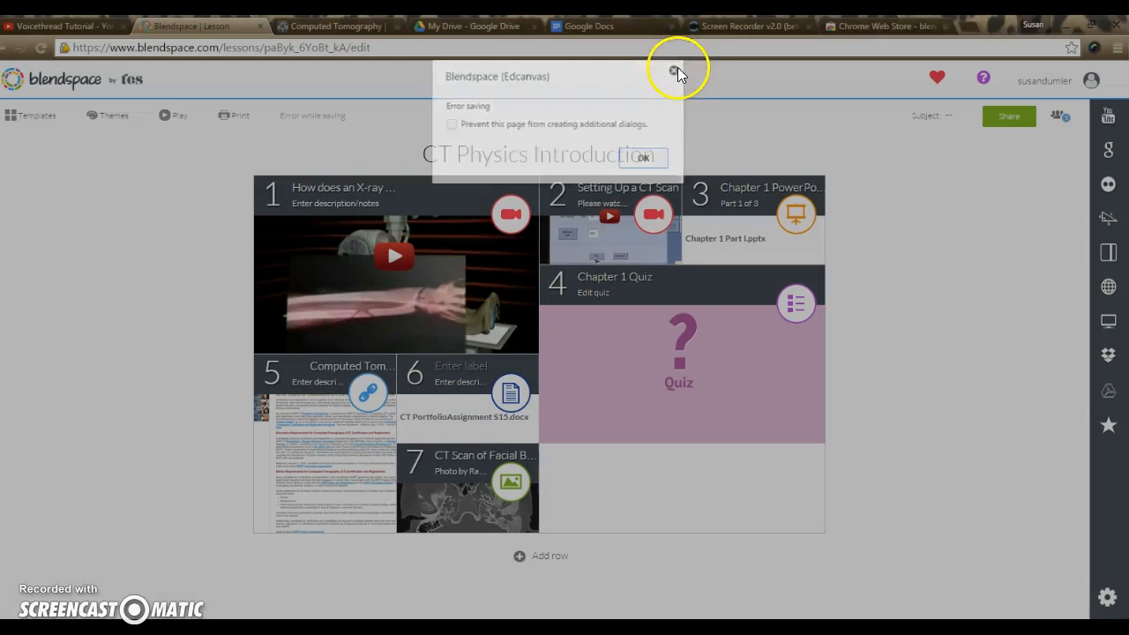
# - Preview the Chapter 1 Quiz, submit "The quantity of x-ray photons" as the answer to question 1, and close the preview
pyautogui.moveTo(621, 357)
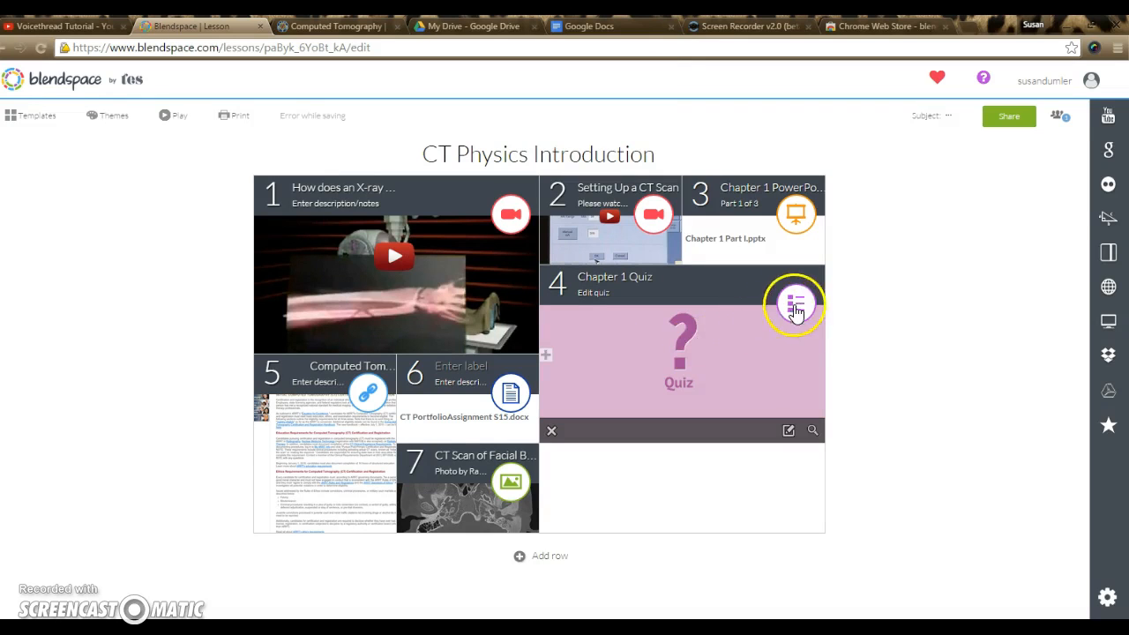
pyautogui.click(664, 365)
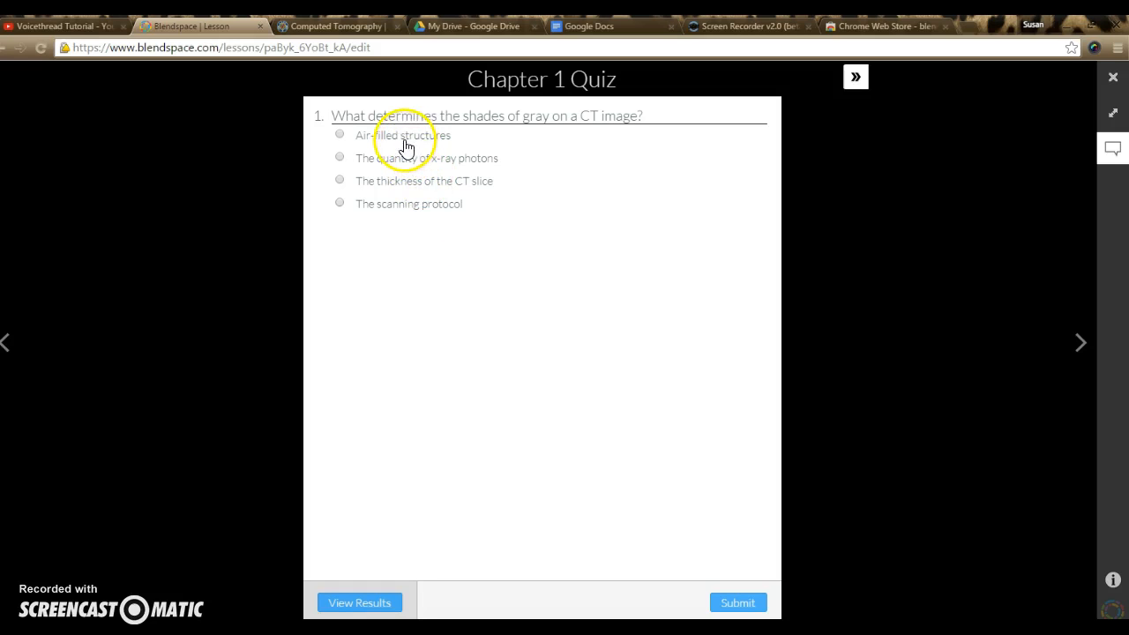
pyautogui.click(340, 159)
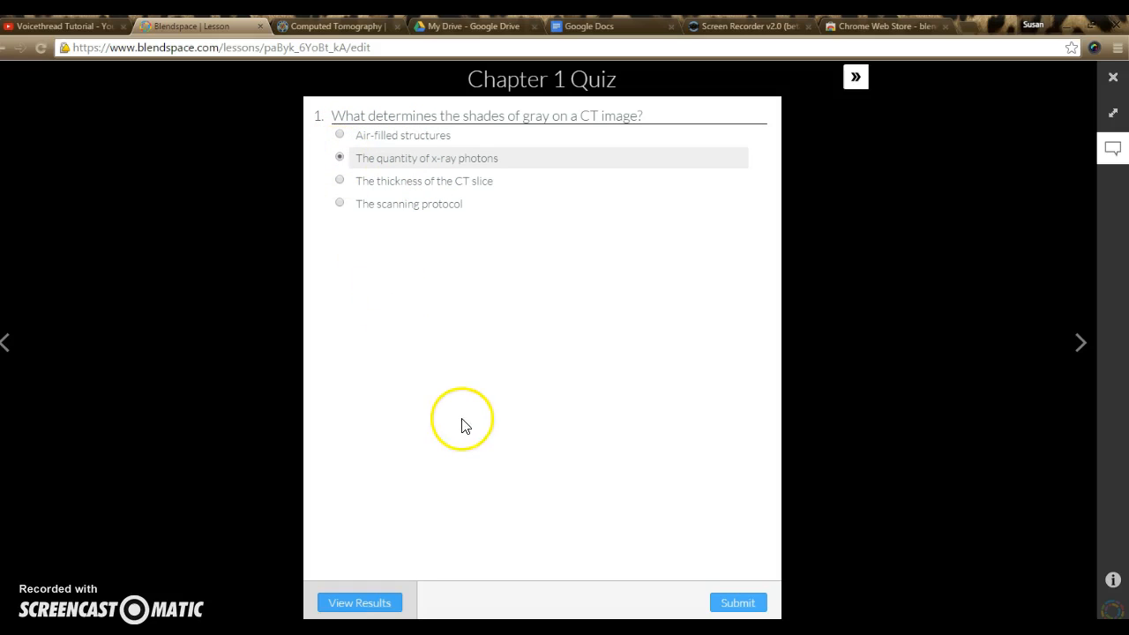
pyautogui.click(734, 612)
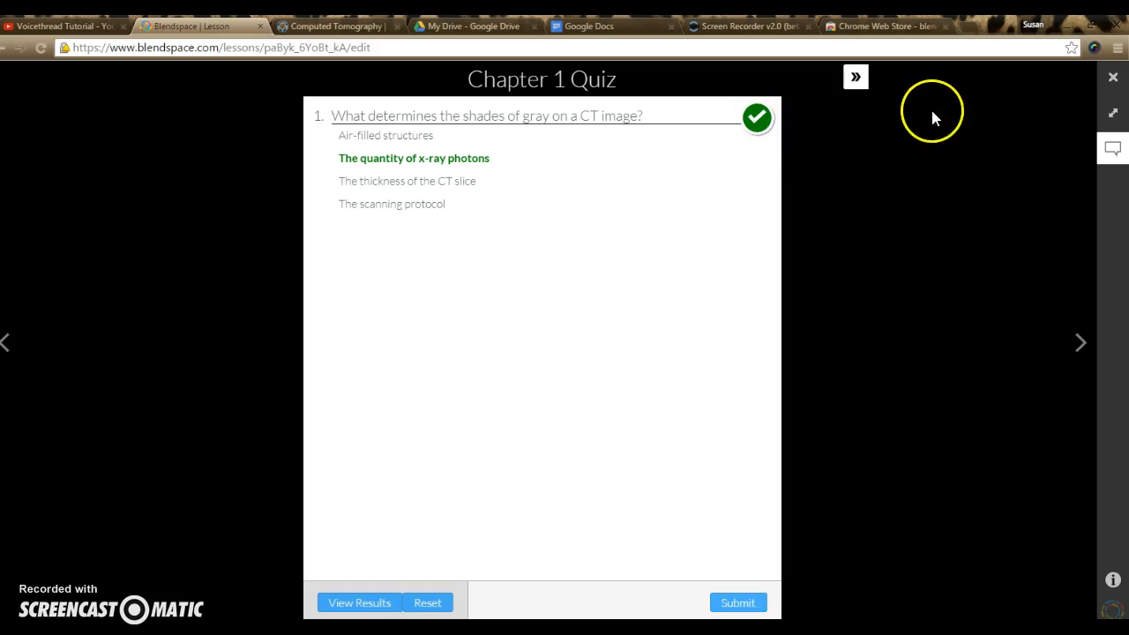
pyautogui.click(1114, 79)
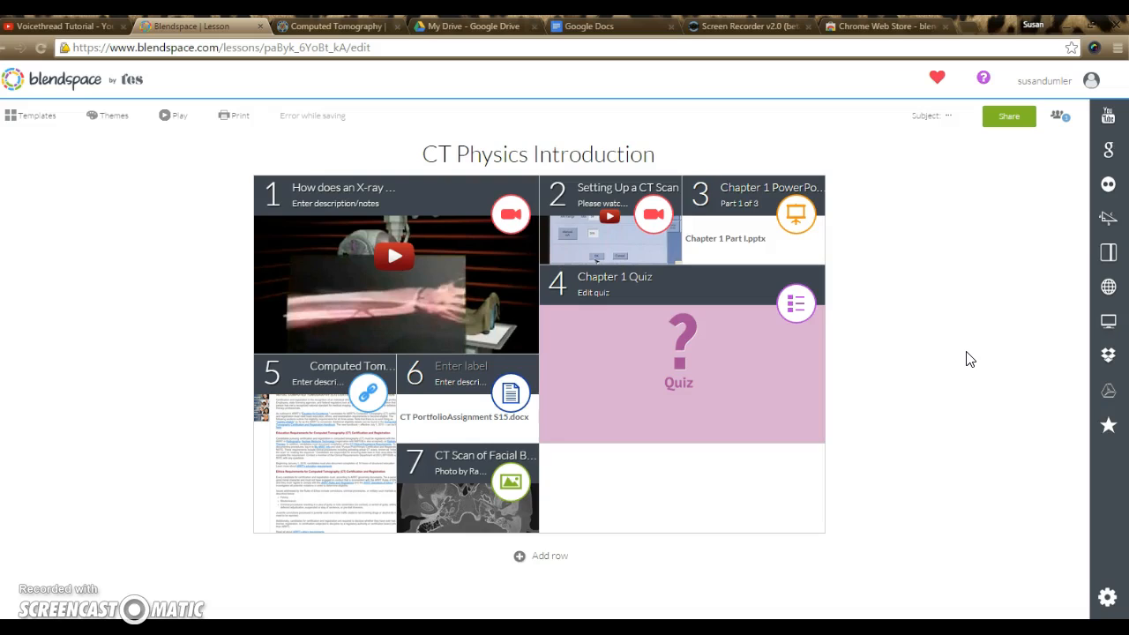
# - Review the lesson's sharing link, web sharing options and privacy settings, and close the sharing dialog
pyautogui.click(1014, 124)
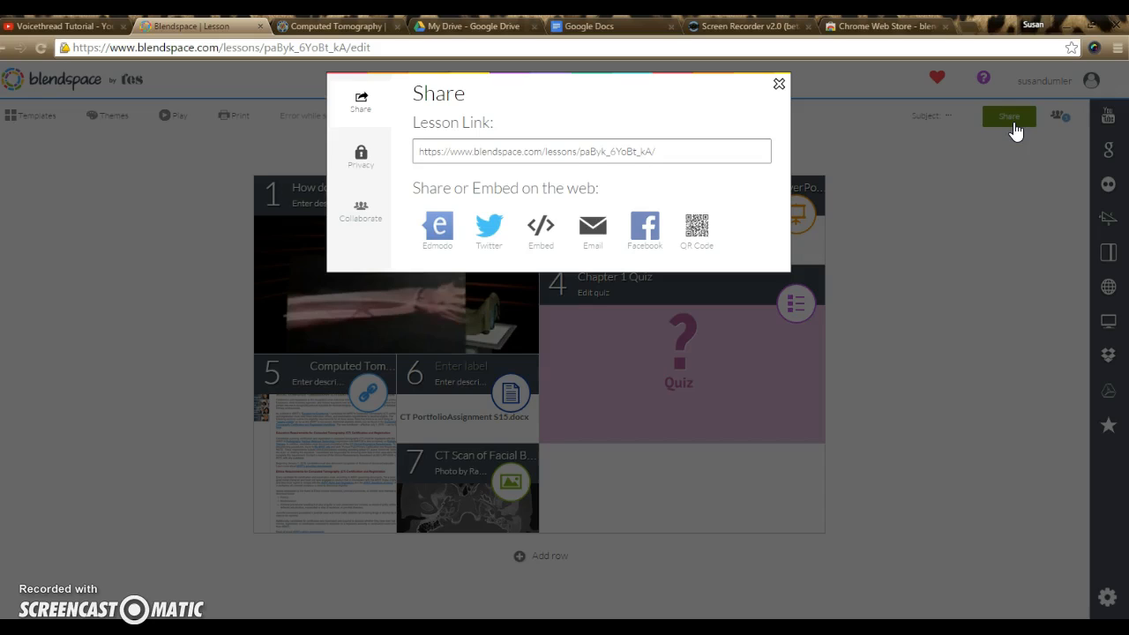
pyautogui.click(663, 155)
pyautogui.click(371, 164)
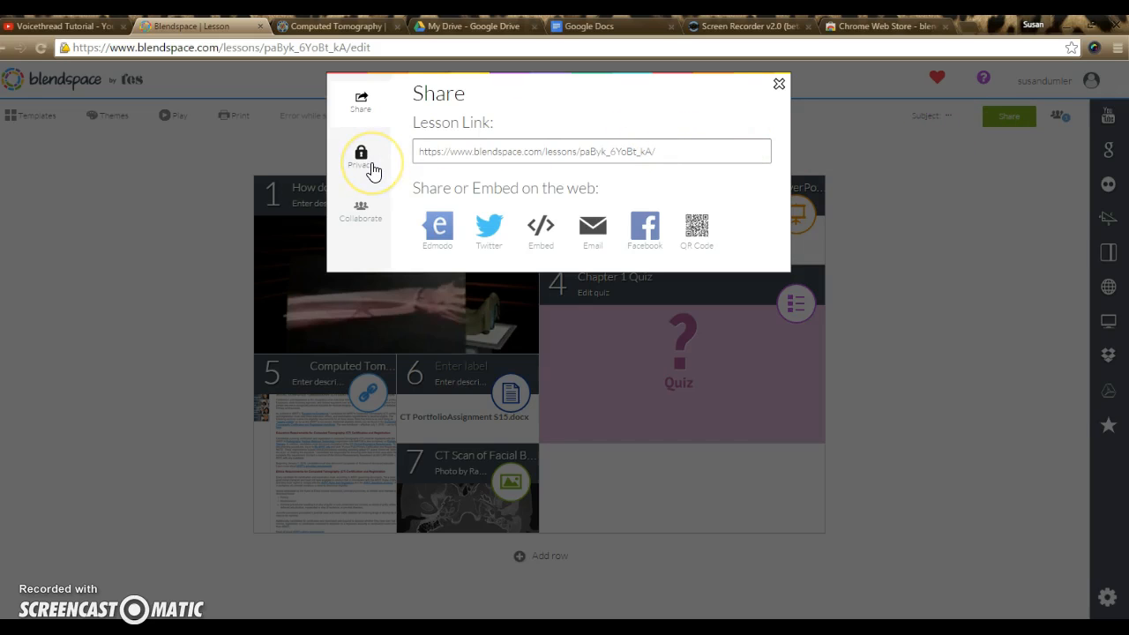
pyautogui.click(362, 160)
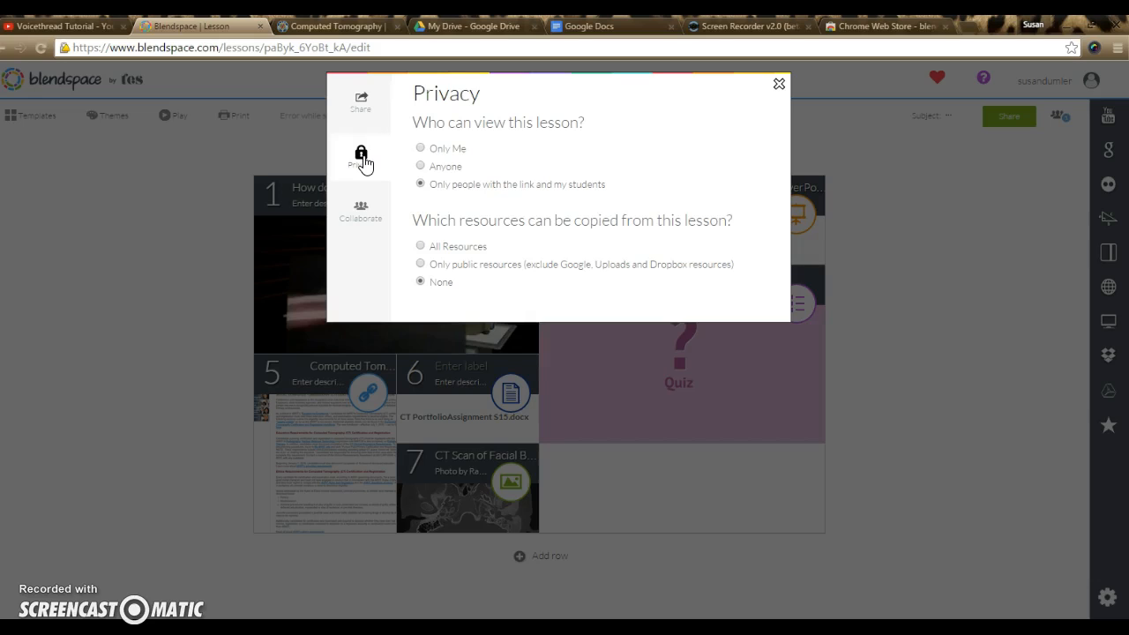
pyautogui.click(361, 101)
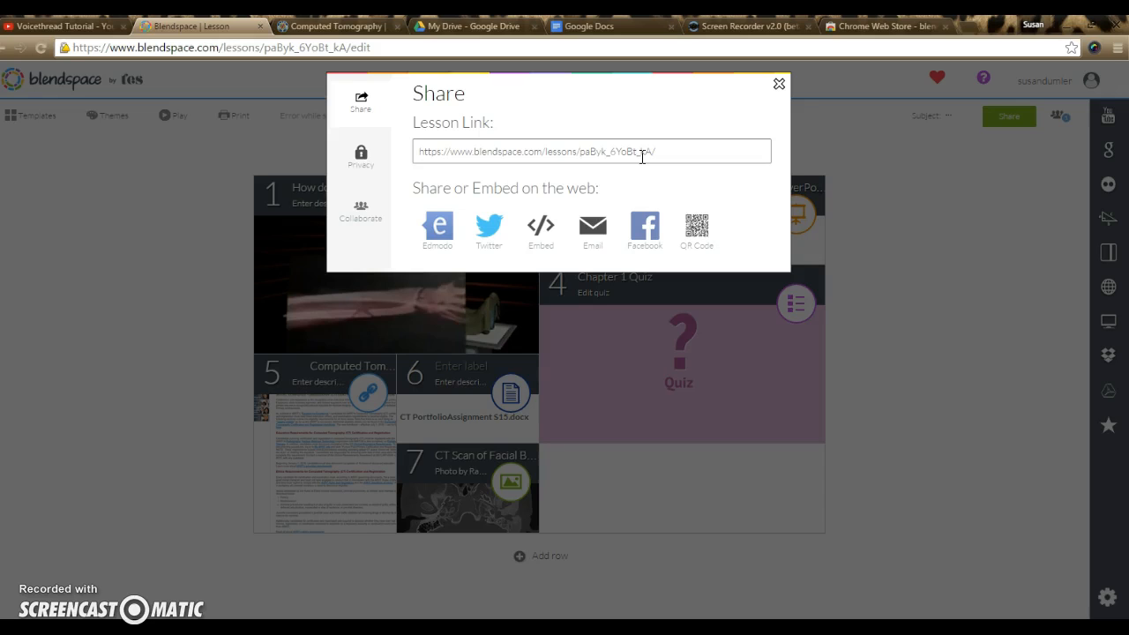
pyautogui.click(778, 84)
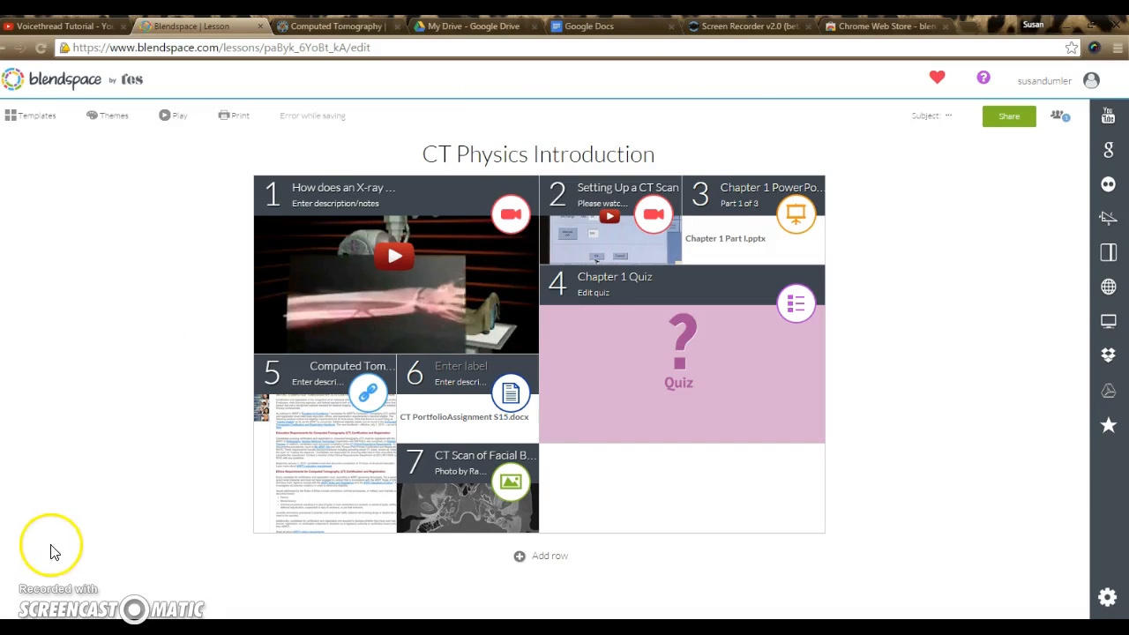
# - Leave the lesson editor and switch to the Windows desktop through the Start screen
pyautogui.press('super')
pyautogui.click(207, 206)
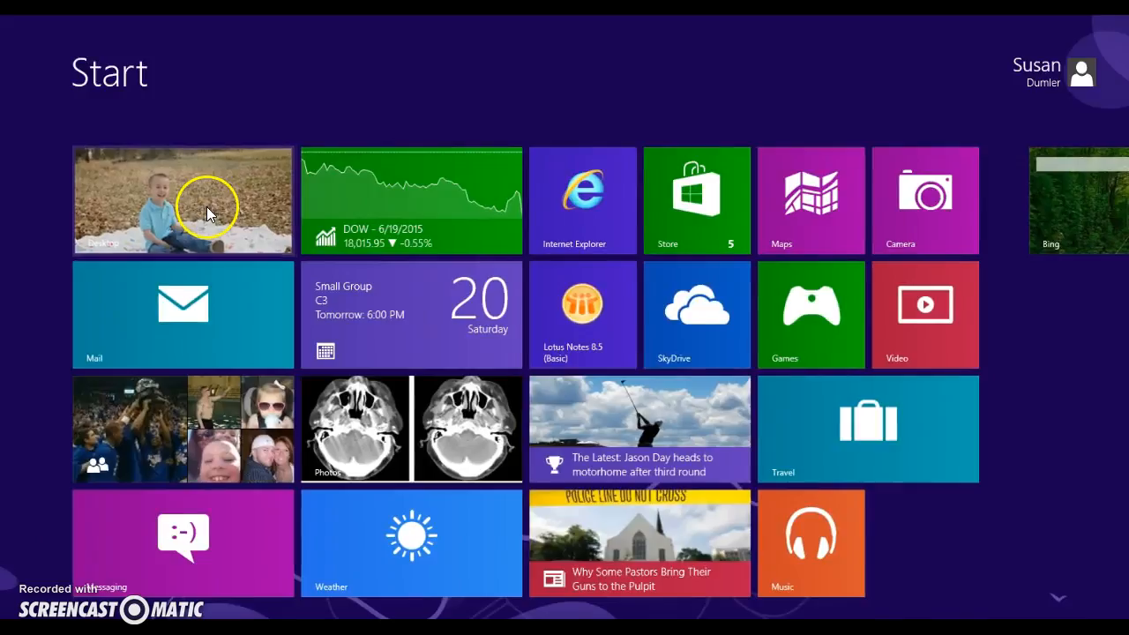